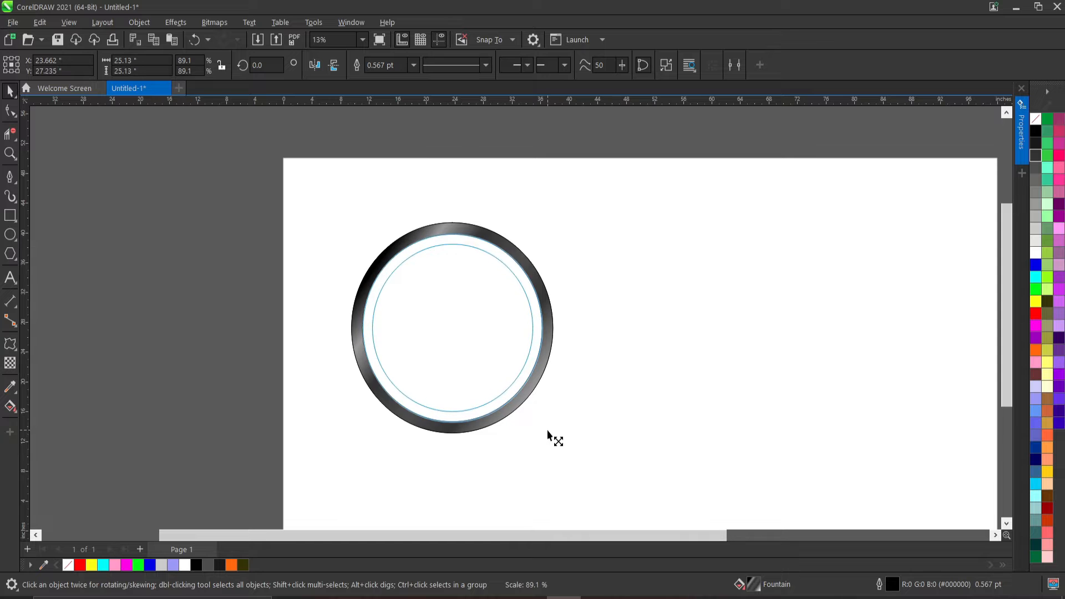
Step: Examine the seam between the outer ring and its smaller inner copy up close, using the wireframe view
{"action": "scroll", "coordinate": [532, 400], "scroll_direction": "up", "scroll_amount": 5}
{"action": "scroll", "coordinate": [497, 341], "scroll_direction": "down", "scroll_amount": 4}
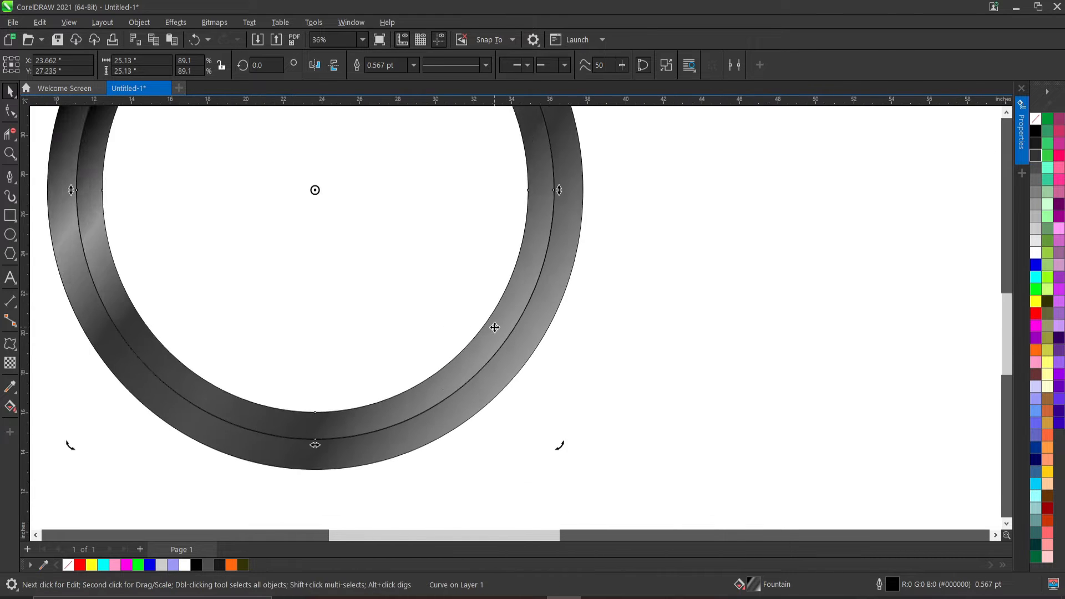
{"action": "key", "text": "Escape"}
{"action": "left_click_drag", "start_coordinate": [521, 299], "coordinate": [555, 301]}
{"action": "scroll", "coordinate": [566, 302], "scroll_direction": "up", "scroll_amount": 10}
{"action": "scroll", "coordinate": [508, 300], "scroll_direction": "down", "scroll_amount": 10}
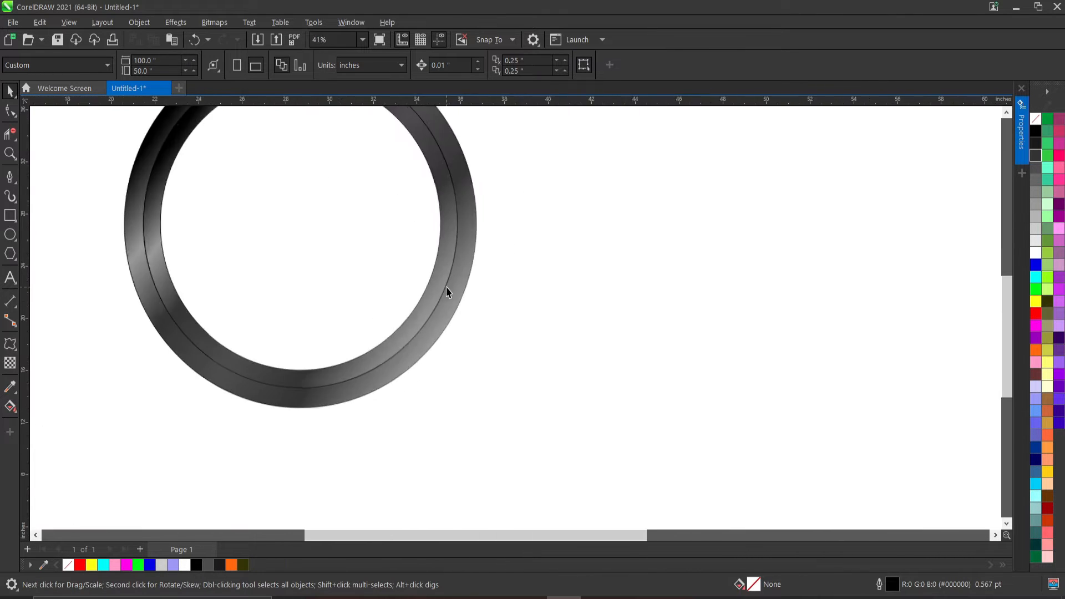
{"action": "scroll", "coordinate": [375, 231], "scroll_direction": "up", "scroll_amount": 3}
{"action": "left_click", "coordinate": [69, 22]}
{"action": "left_click", "coordinate": [83, 37]}
{"action": "scroll", "coordinate": [481, 366], "scroll_direction": "up", "scroll_amount": 8}
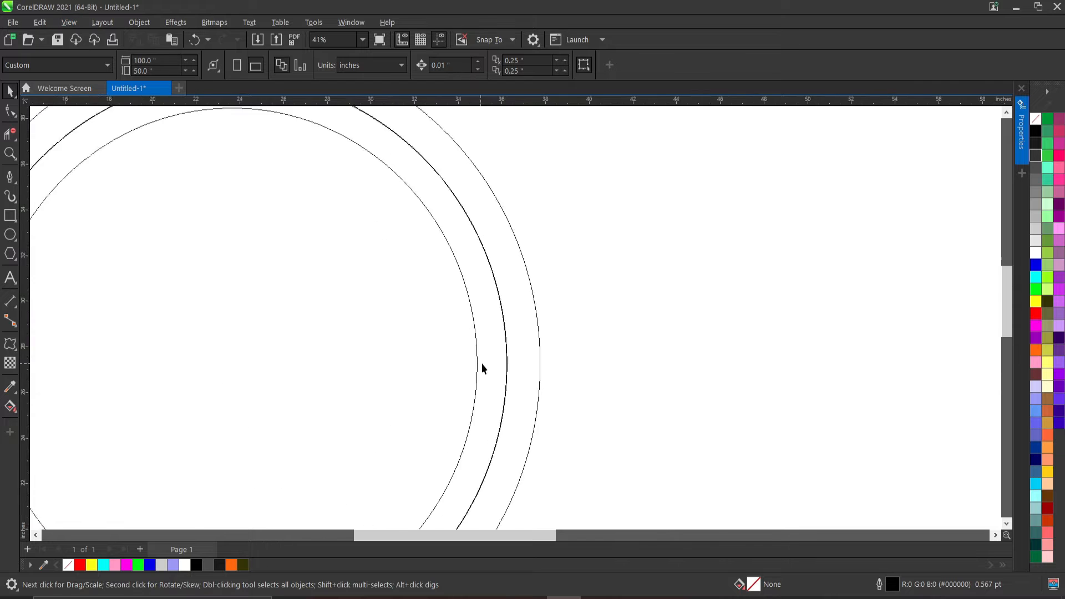
{"action": "left_click", "coordinate": [558, 329]}
{"action": "scroll", "coordinate": [506, 279], "scroll_direction": "up", "scroll_amount": 7}
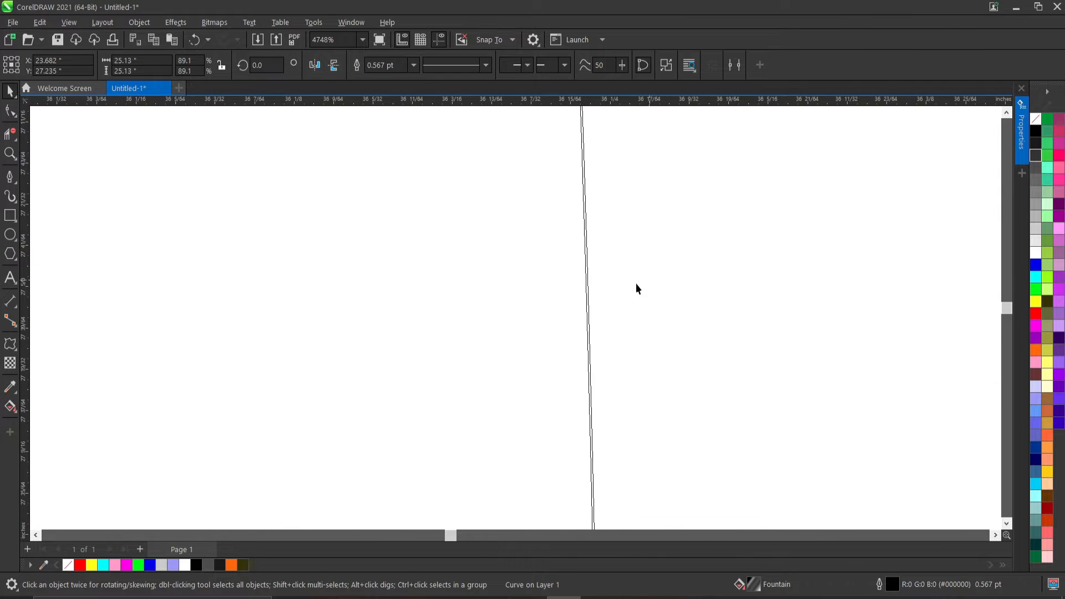
{"action": "scroll", "coordinate": [507, 272], "scroll_direction": "down", "scroll_amount": 5}
{"action": "scroll", "coordinate": [506, 273], "scroll_direction": "down", "scroll_amount": 7}
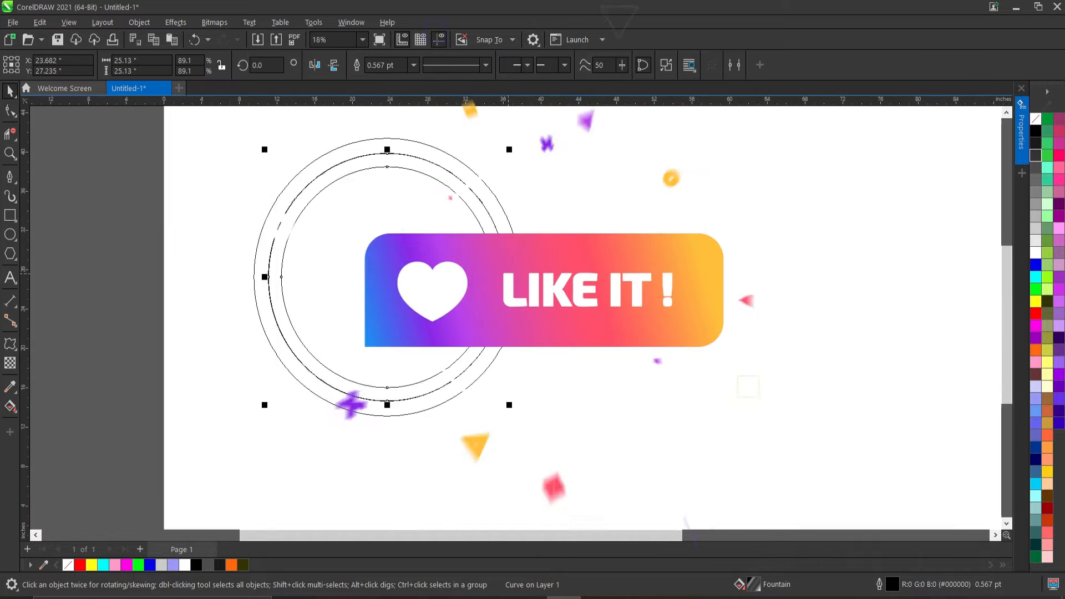
Step: Switch from the wireframe view back to the filled display and check the edges of the two rings
{"action": "key", "text": "Escape"}
{"action": "left_click", "coordinate": [68, 22]}
{"action": "left_click", "coordinate": [69, 55]}
{"action": "scroll", "coordinate": [494, 257], "scroll_direction": "up", "scroll_amount": 8}
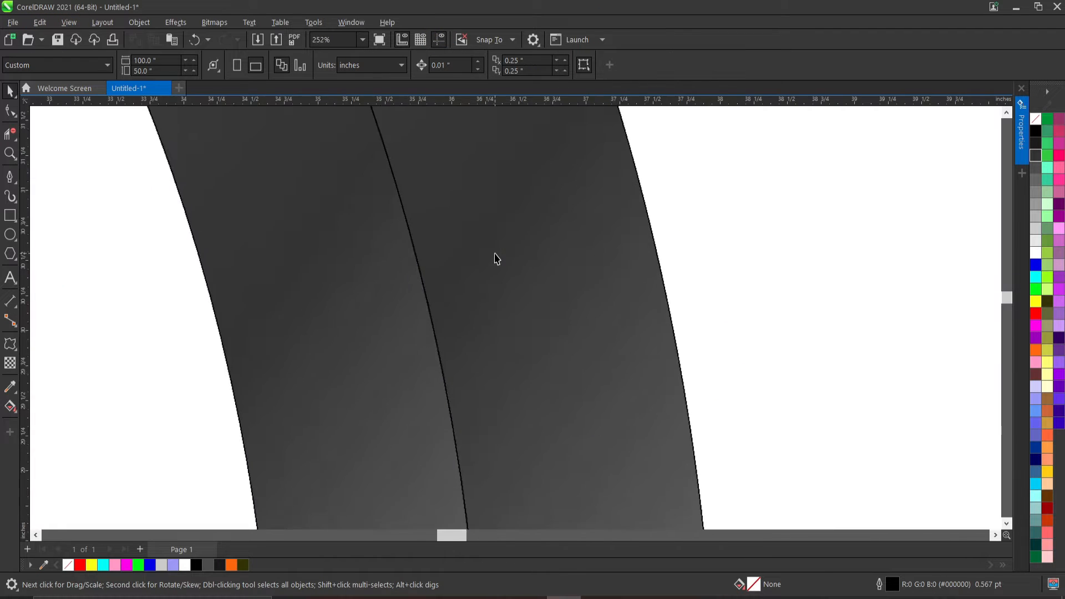
{"action": "scroll", "coordinate": [360, 253], "scroll_direction": "down", "scroll_amount": 6}
{"action": "left_click_drag", "start_coordinate": [540, 535], "coordinate": [476, 540]}
{"action": "scroll", "coordinate": [428, 383], "scroll_direction": "down", "scroll_amount": 2}
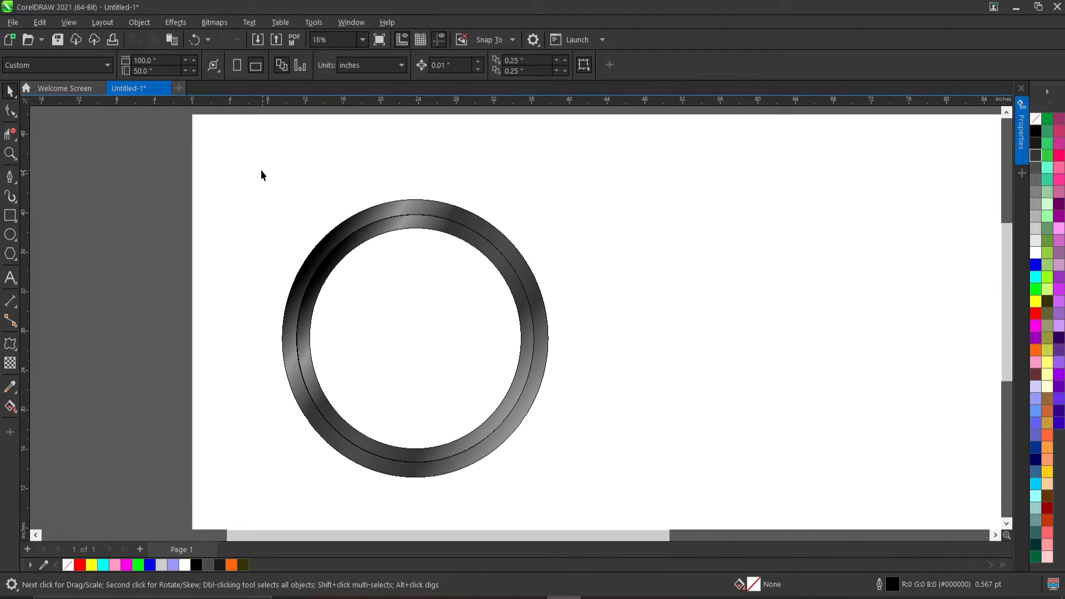
Step: Select both concentric gradient rings and group them
{"action": "left_click", "coordinate": [517, 284]}
{"action": "left_click_drag", "start_coordinate": [217, 169], "coordinate": [594, 494]}
{"action": "right_click", "coordinate": [426, 252]}
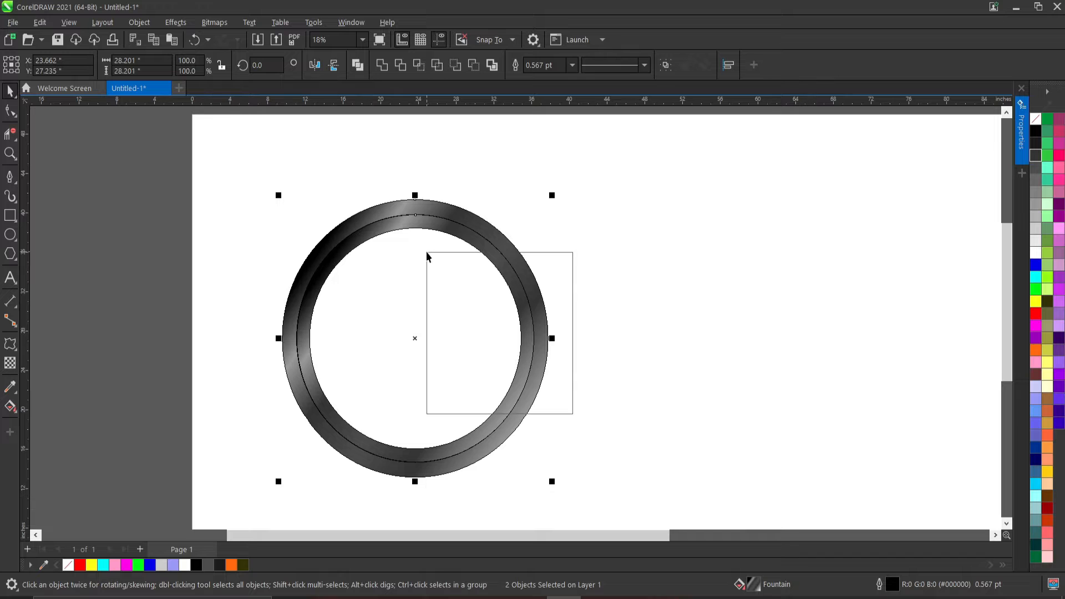
{"action": "left_click", "coordinate": [305, 188]}
{"action": "scroll", "coordinate": [622, 440], "scroll_direction": "down", "scroll_amount": 3}
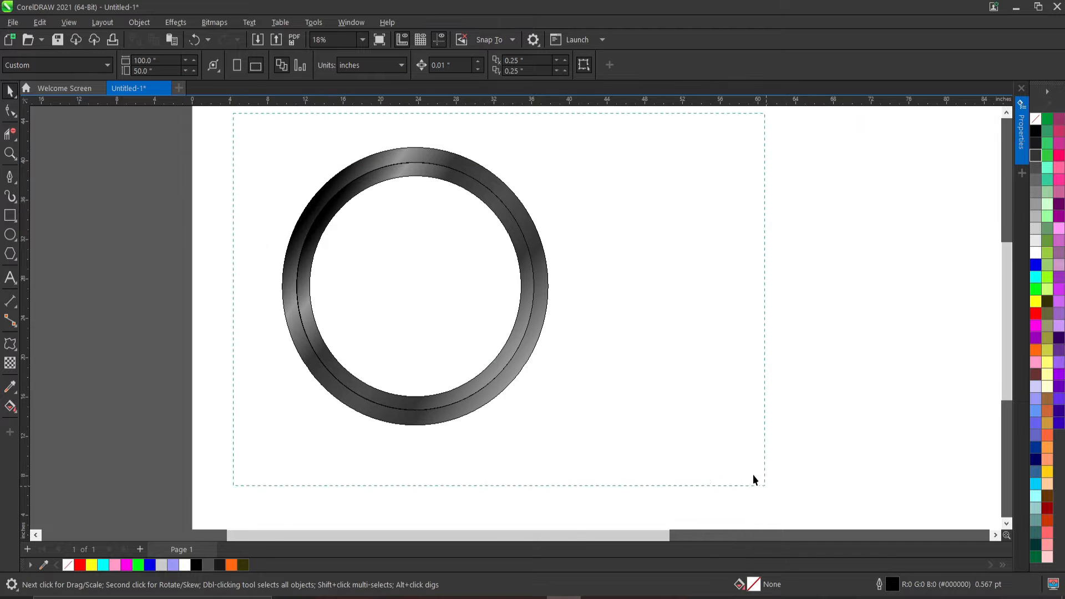
{"action": "left_click_drag", "start_coordinate": [753, 475], "coordinate": [687, 477]}
{"action": "right_click", "coordinate": [428, 222]}
{"action": "left_click", "coordinate": [403, 225]}
{"action": "key", "text": "ctrl+a"}
{"action": "right_click", "coordinate": [437, 214]}
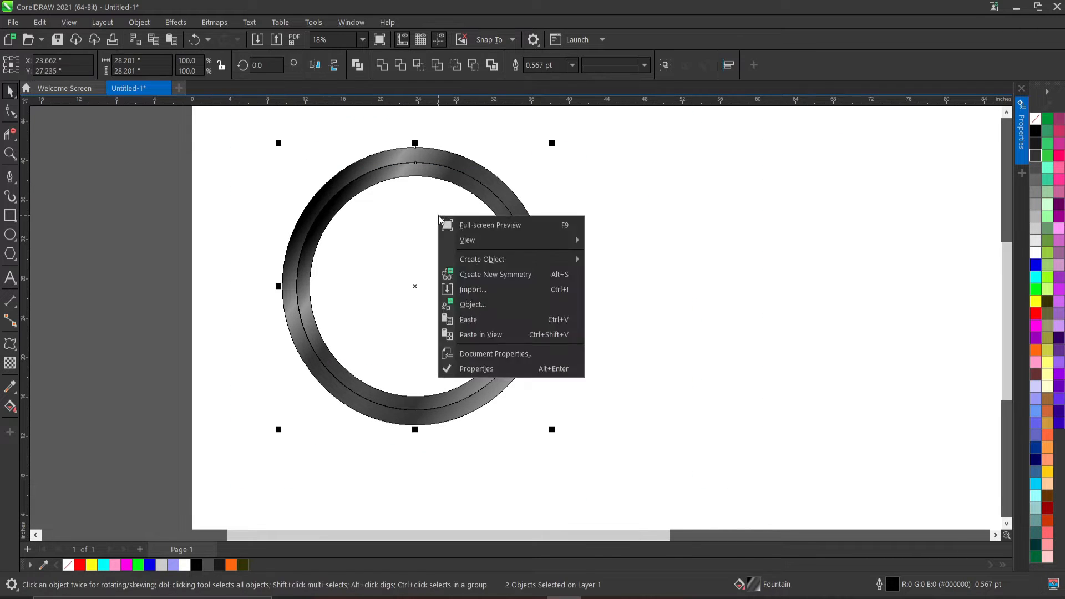
{"action": "left_click", "coordinate": [437, 214]}
{"action": "key", "text": "ctrl+a"}
{"action": "key", "text": "ctrl+g"}
Step: Duplicate the ring group horizontally at an overlapping offset of about 19.3 inches and repeat it to make a row of four rings
{"action": "left_click_drag", "start_coordinate": [415, 286], "coordinate": [534, 324]}
{"action": "scroll", "coordinate": [375, 286], "scroll_direction": "down", "scroll_amount": 3}
{"action": "key", "text": "plus"}
{"action": "scroll", "coordinate": [387, 292], "scroll_direction": "up", "scroll_amount": 2}
{"action": "key", "text": "ctrl+r"}
{"action": "key", "text": "ctrl+r"}
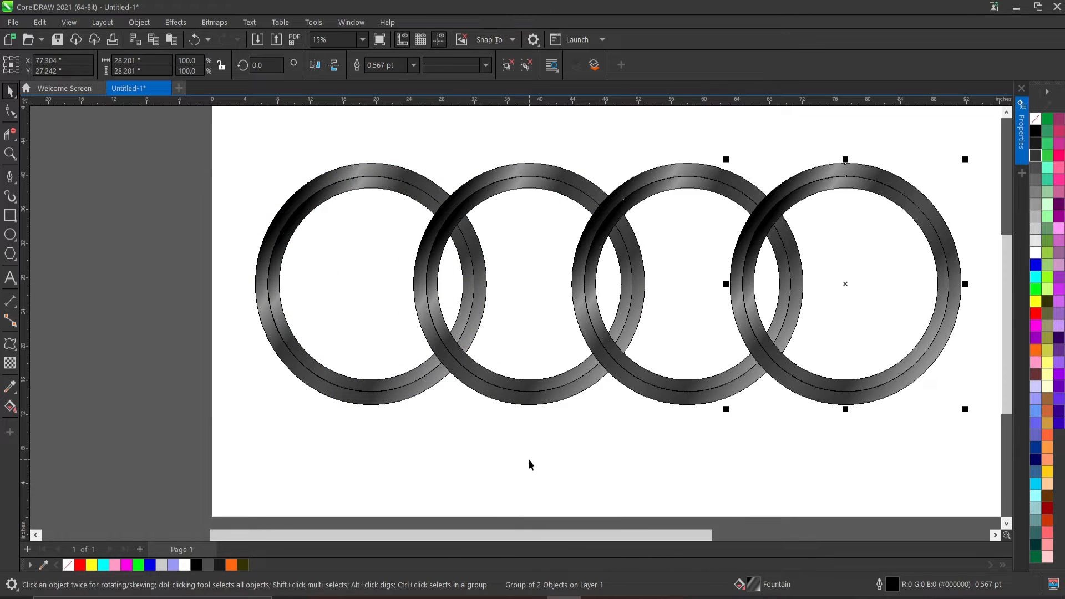
{"action": "scroll", "coordinate": [528, 459], "scroll_direction": "down", "scroll_amount": 1}
Step: Draw a closed four-node bow-tie shape about 13.3 by 12.5 inches beside the page with the Pen tool
{"action": "left_click", "coordinate": [464, 269]}
{"action": "scroll", "coordinate": [464, 268], "scroll_direction": "down", "scroll_amount": 1}
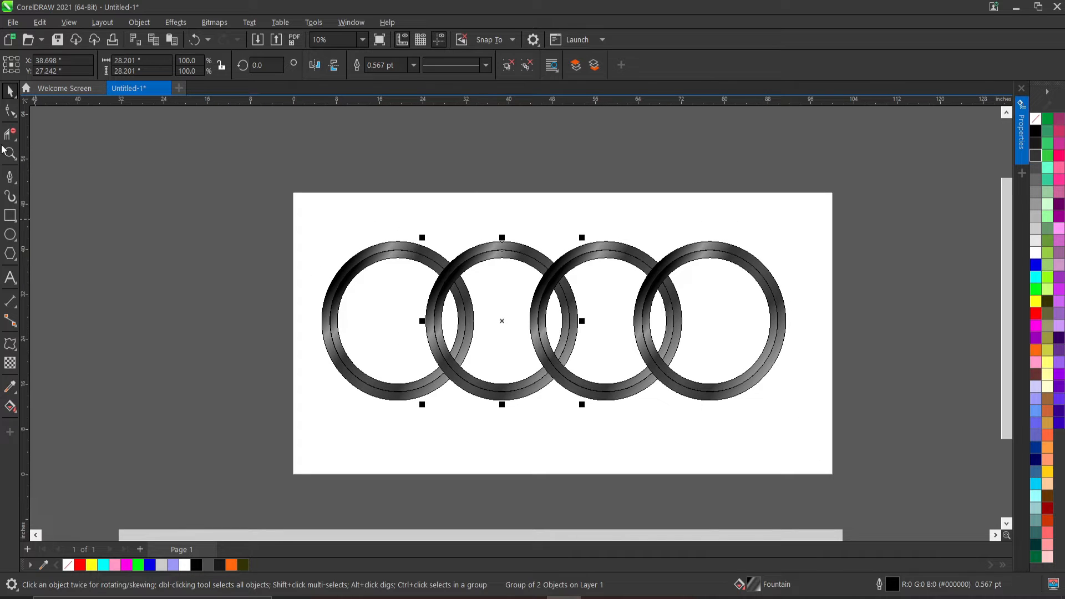
{"action": "left_click", "coordinate": [10, 177]}
{"action": "left_click", "coordinate": [214, 190]}
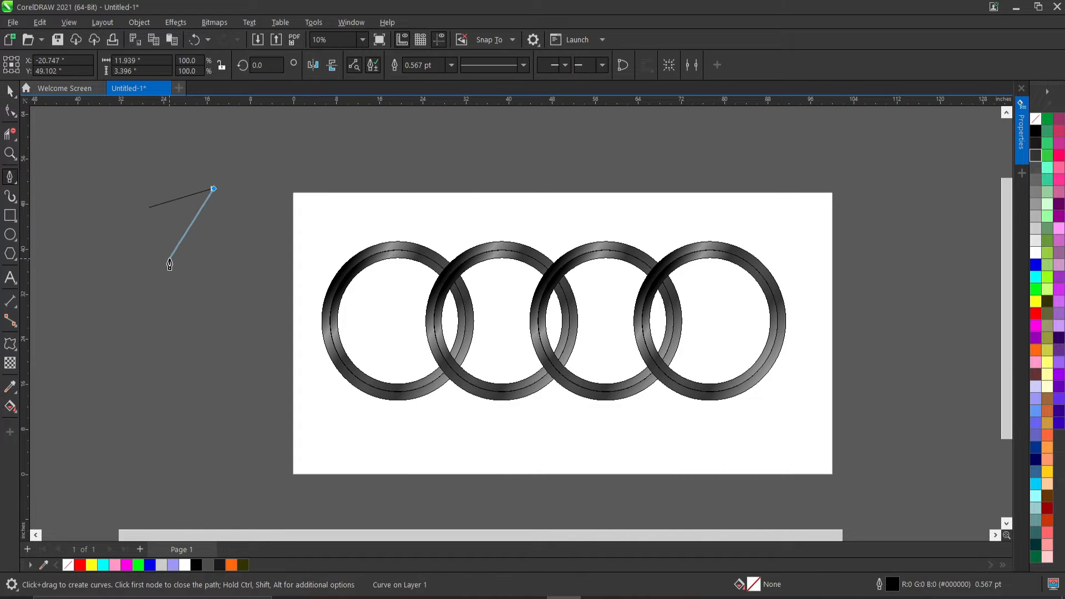
{"action": "left_click", "coordinate": [10, 91]}
Step: Move the bow-tie shape onto the upper crossing of the first and second rings and rotate it to 28.41 degrees
{"action": "left_click_drag", "start_coordinate": [189, 227], "coordinate": [296, 224]}
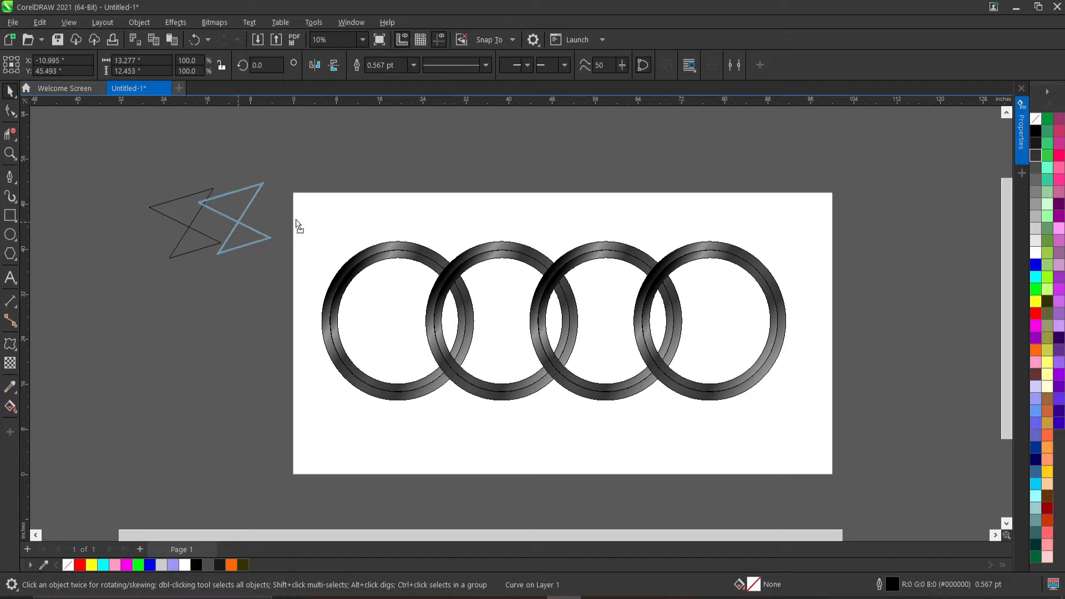
{"action": "scroll", "coordinate": [451, 270], "scroll_direction": "up", "scroll_amount": 4}
{"action": "left_click_drag", "start_coordinate": [459, 274], "coordinate": [446, 290]}
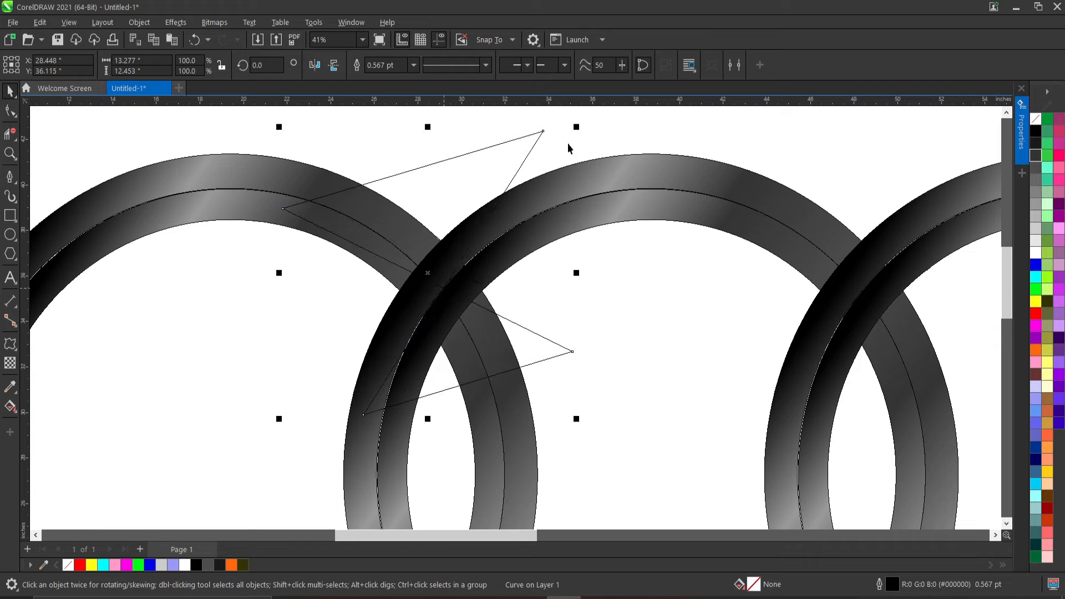
{"action": "left_click_drag", "start_coordinate": [527, 114], "coordinate": [479, 110]}
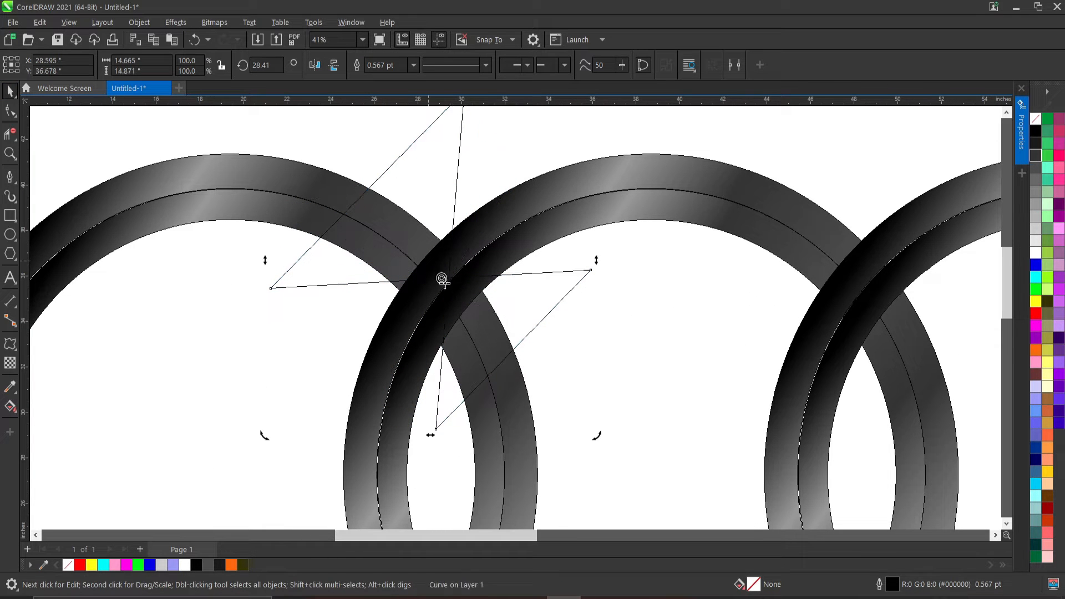
{"action": "scroll", "coordinate": [447, 286], "scroll_direction": "up", "scroll_amount": 1}
{"action": "left_click_drag", "start_coordinate": [447, 285], "coordinate": [442, 290]}
Step: Adjust the bow-tie's corner nodes so its edges intersect at the centre of the ring crossing and pass through the overlap's corners
{"action": "left_click", "coordinate": [10, 109]}
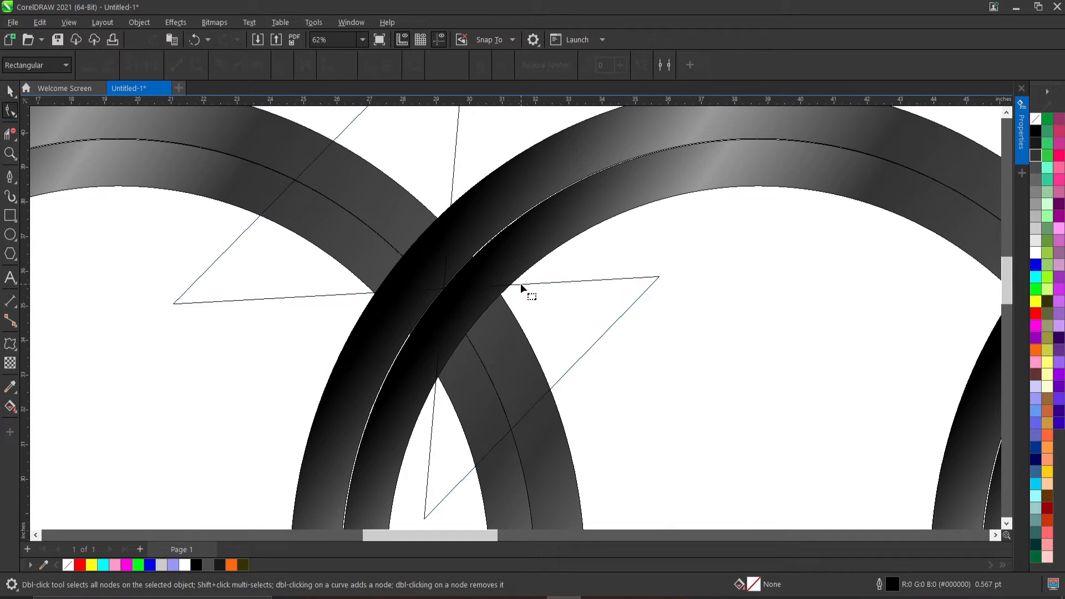
{"action": "left_click_drag", "start_coordinate": [660, 277], "coordinate": [639, 287]}
{"action": "left_click_drag", "start_coordinate": [425, 519], "coordinate": [427, 521]}
{"action": "left_click_drag", "start_coordinate": [174, 304], "coordinate": [174, 297]}
{"action": "scroll", "coordinate": [403, 249], "scroll_direction": "down", "scroll_amount": 1}
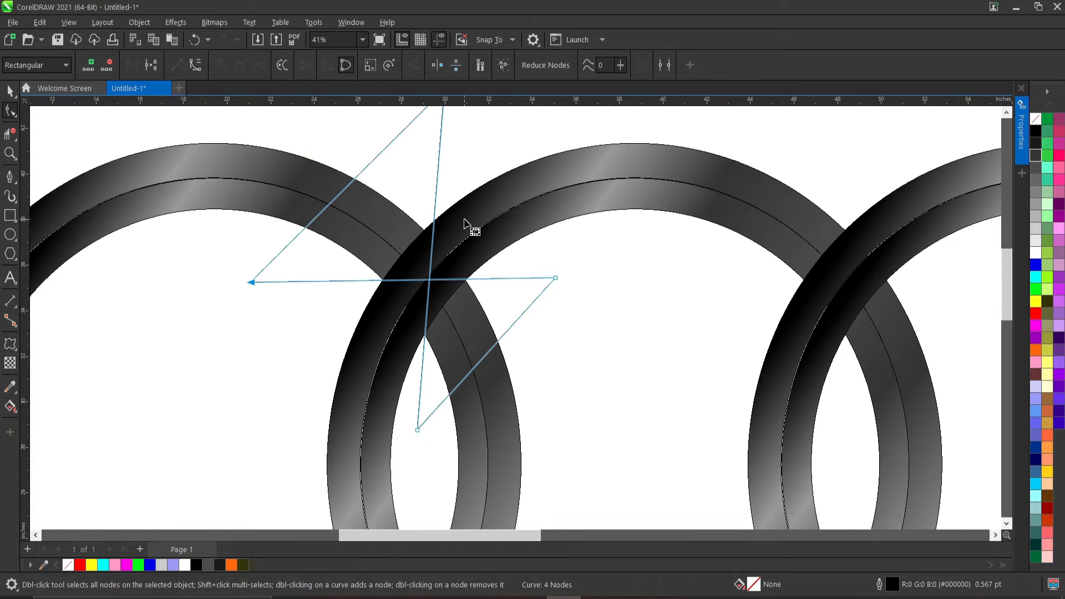
{"action": "scroll", "coordinate": [466, 221], "scroll_direction": "up", "scroll_amount": 1}
{"action": "left_click_drag", "start_coordinate": [431, 129], "coordinate": [431, 132]}
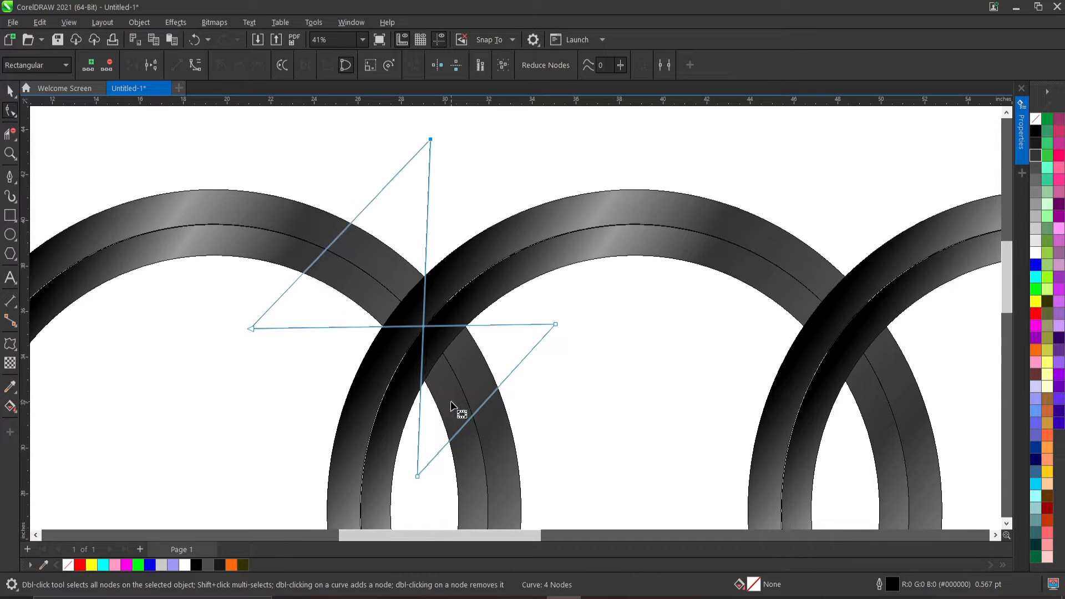
{"action": "scroll", "coordinate": [417, 377], "scroll_direction": "up", "scroll_amount": 1}
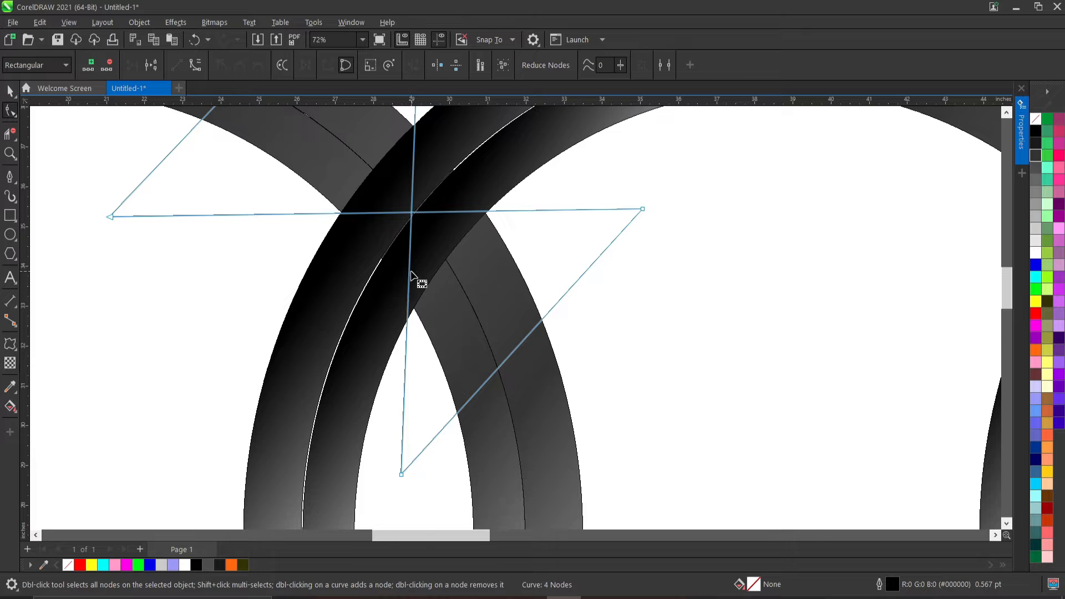
{"action": "left_click_drag", "start_coordinate": [401, 474], "coordinate": [410, 472]}
Step: Trim the second ring group with the bow-tie shape at its upper crossing with the first ring
{"action": "key", "text": "space"}
{"action": "scroll", "coordinate": [364, 279], "scroll_direction": "down", "scroll_amount": 1}
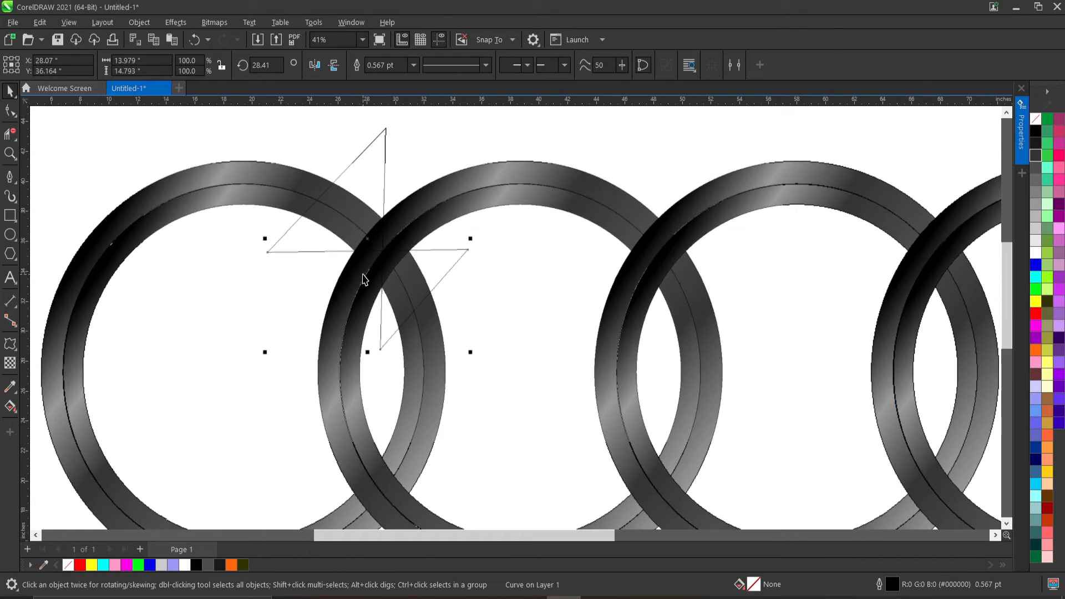
{"action": "left_click", "coordinate": [506, 173]}
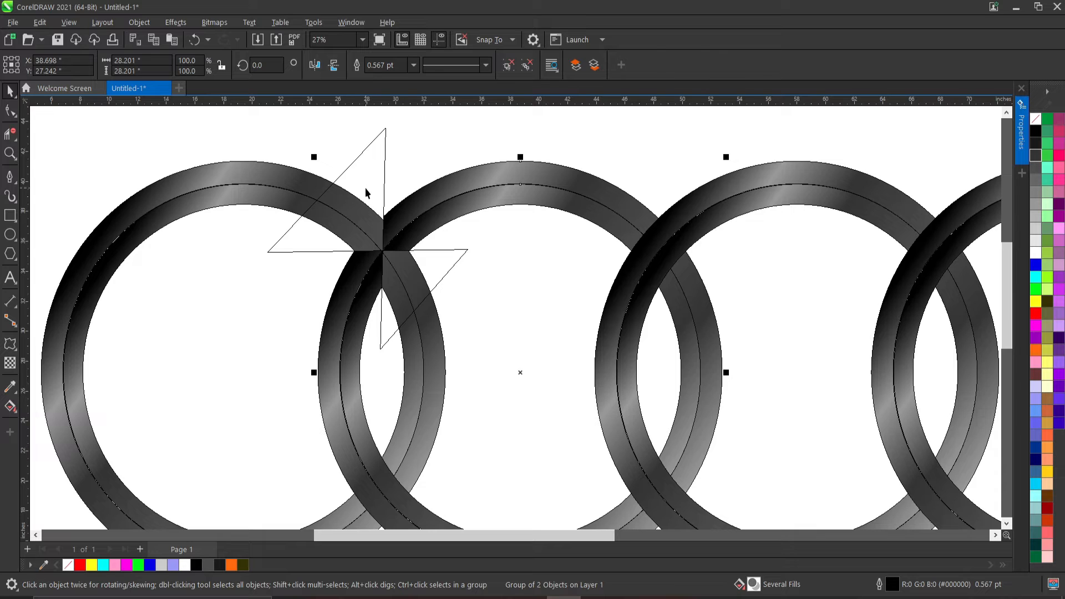
Step: Move the bow-tie shape onto the upper crossing of the second and third rings and mirror it horizontally
{"action": "left_click", "coordinate": [383, 249]}
{"action": "left_click_drag", "start_coordinate": [671, 245], "coordinate": [665, 248]}
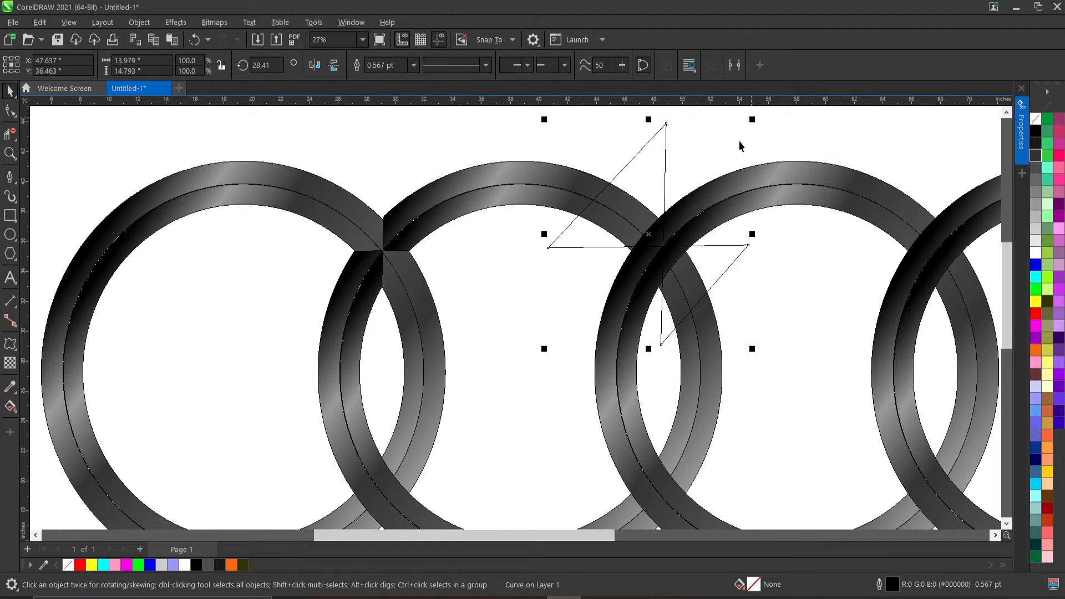
{"action": "left_click", "coordinate": [750, 181], "text": "shift"}
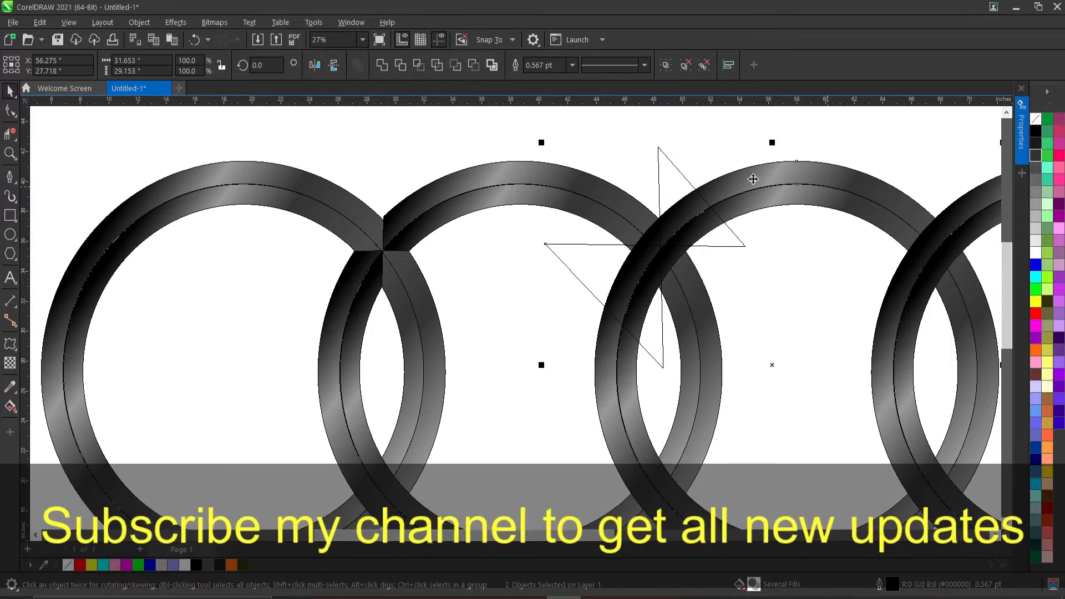
{"action": "left_click", "coordinate": [400, 65]}
{"action": "left_click_drag", "start_coordinate": [490, 536], "coordinate": [544, 535]}
{"action": "key", "text": "ctrl+z"}
{"action": "left_click", "coordinate": [314, 65]}
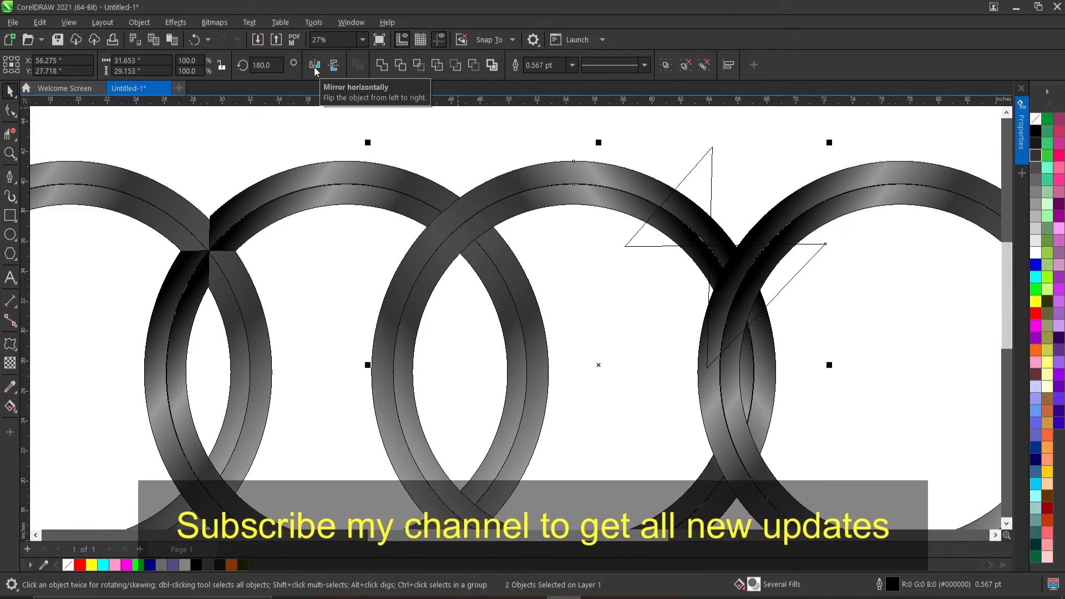
{"action": "key", "text": "ctrl+z"}
{"action": "left_click", "coordinate": [600, 364]}
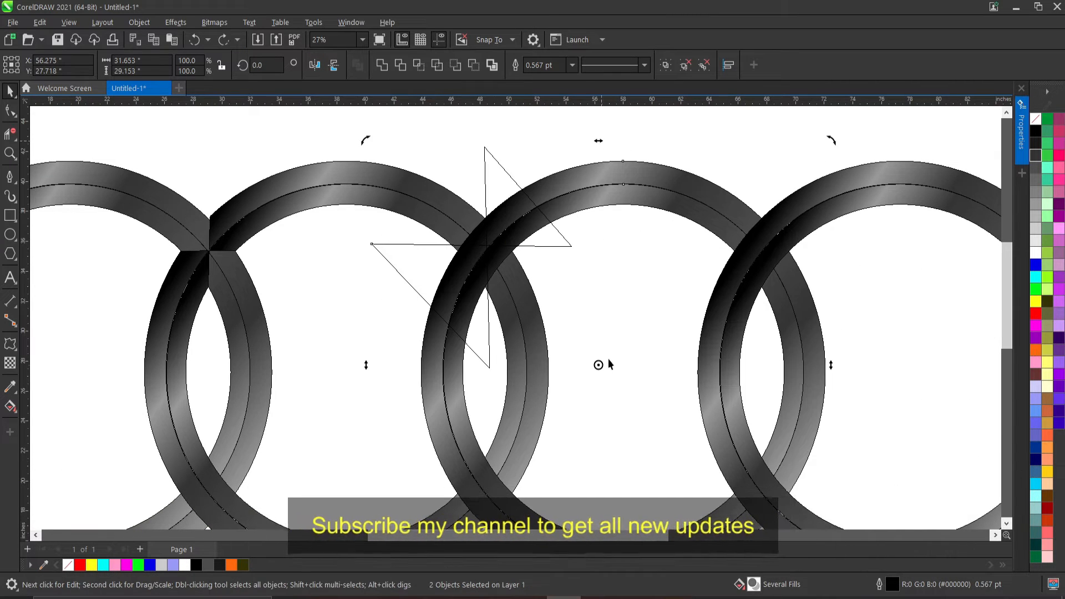
{"action": "left_click", "coordinate": [487, 242]}
{"action": "key", "text": "ctrl+z"}
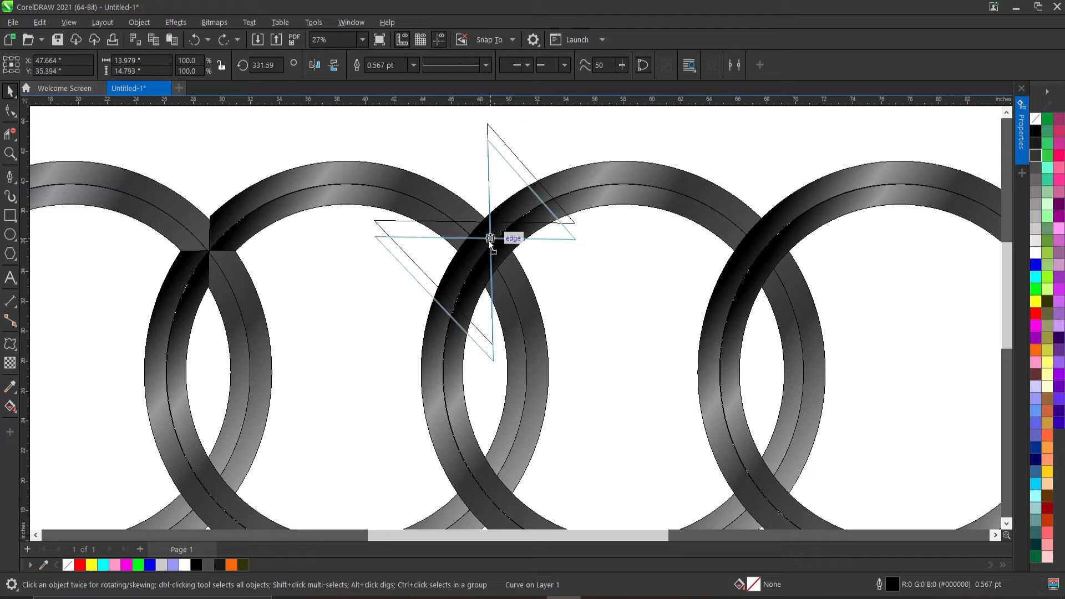
Step: Reposition the mirrored bow-tie over the crossing of the second and third rings and rotate it to 75.095 degrees
{"action": "left_click_drag", "start_coordinate": [489, 238], "coordinate": [492, 242]}
{"action": "left_click", "coordinate": [496, 236]}
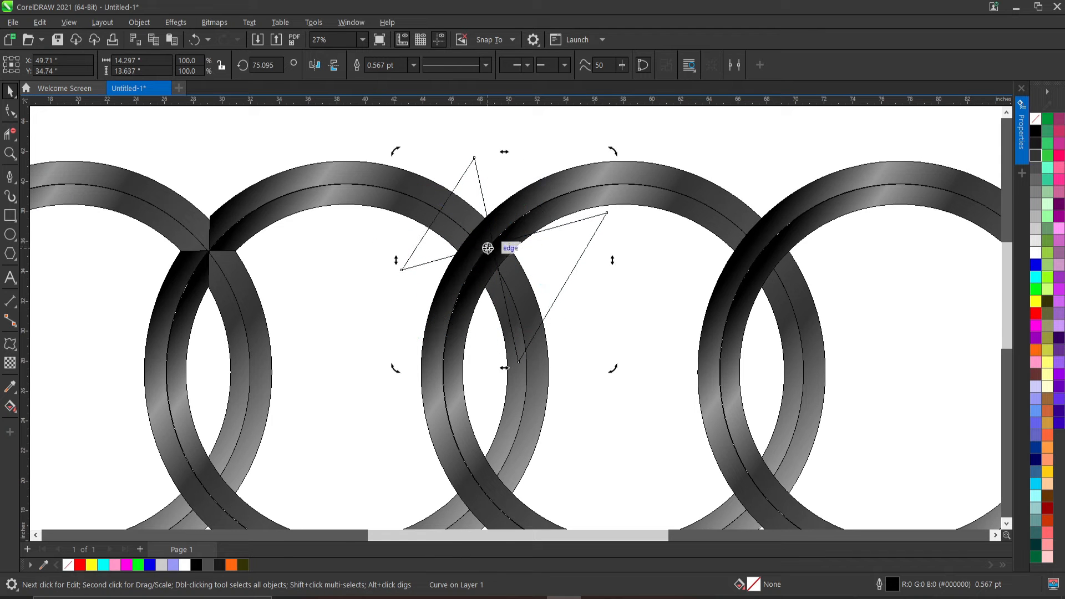
{"action": "scroll", "coordinate": [509, 296], "scroll_direction": "up", "scroll_amount": 3}
{"action": "key", "text": "alt"}
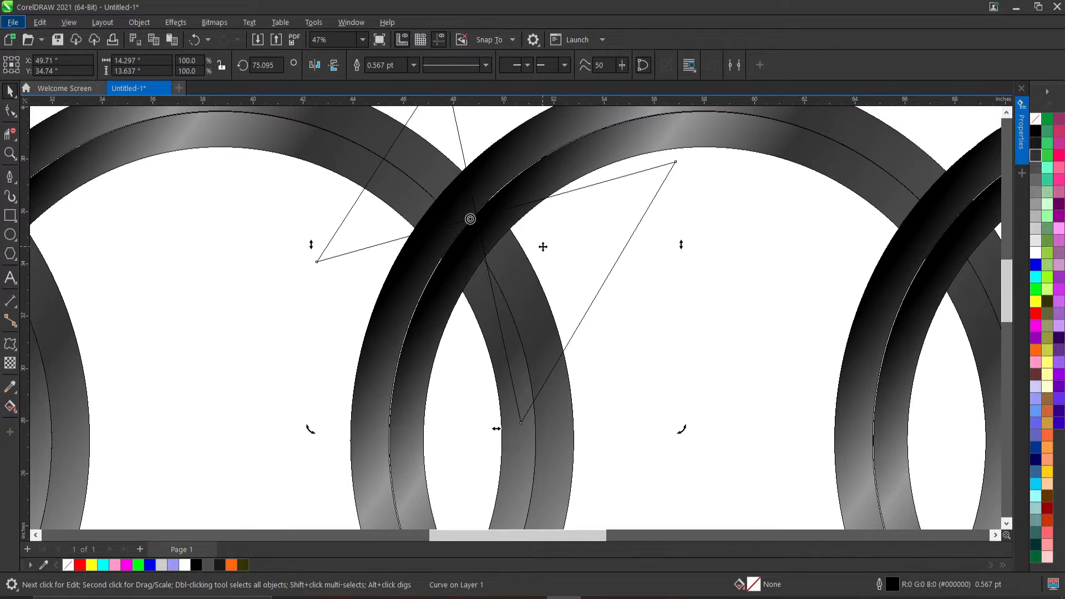
Step: Reshape the bow-tie with the Shape tool so its edges cross at the middle of the second and third rings' overlap
{"action": "key", "text": "F10"}
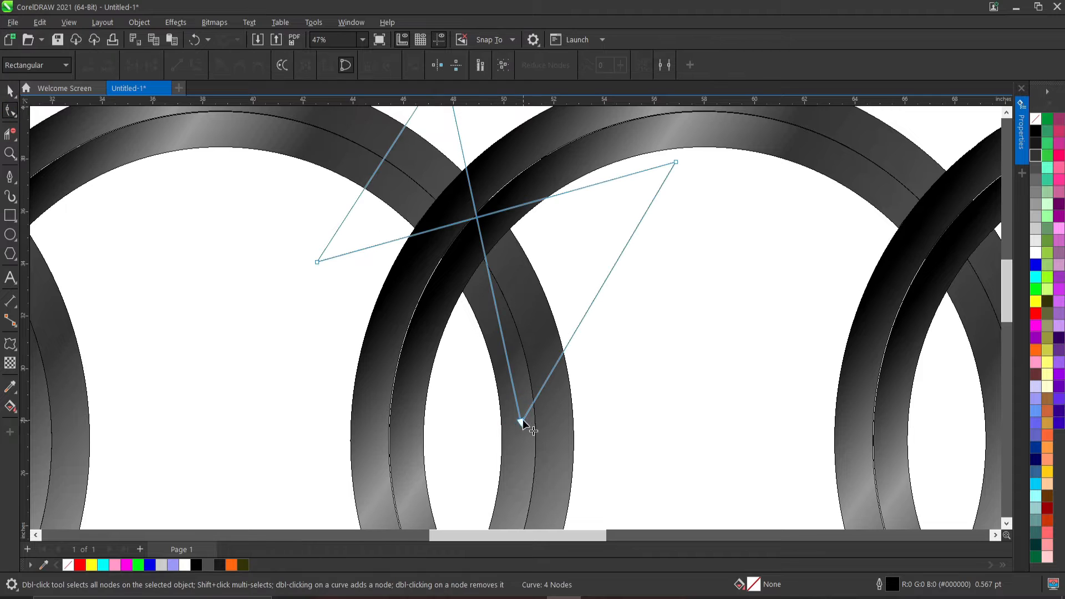
{"action": "left_click_drag", "start_coordinate": [521, 422], "coordinate": [480, 456]}
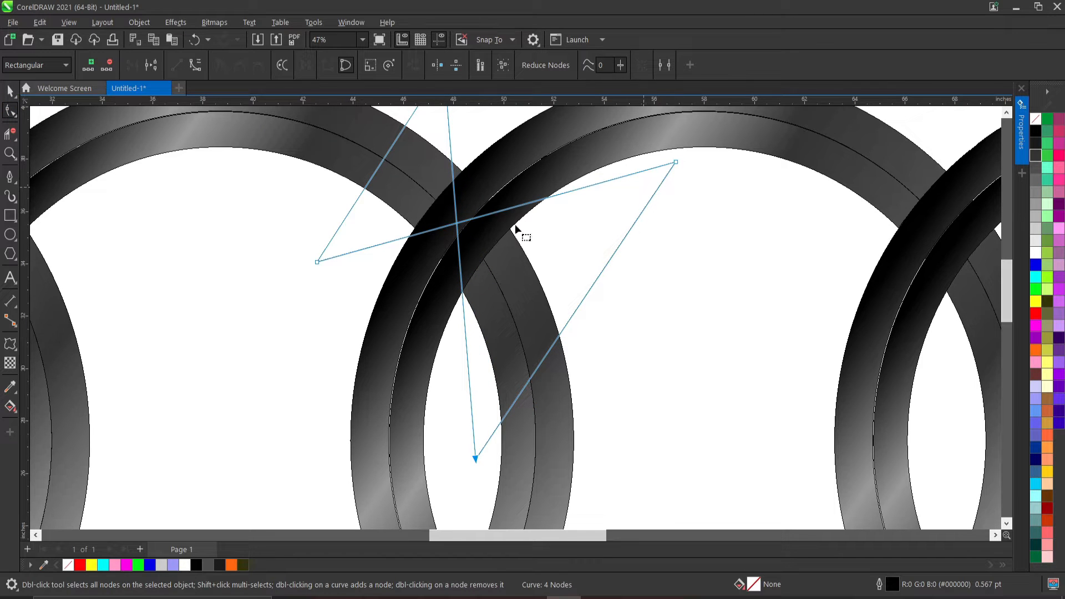
{"action": "left_click_drag", "start_coordinate": [457, 223], "coordinate": [462, 230]}
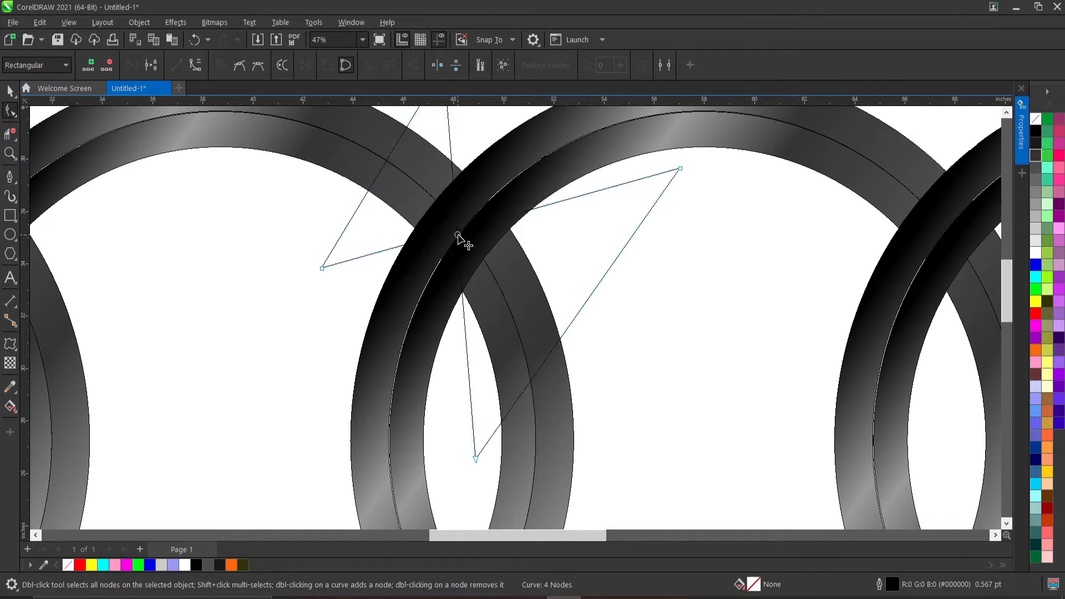
Step: Trim the third ring group with the bow-tie shape at its upper crossing with the second ring
{"action": "scroll", "coordinate": [687, 290], "scroll_direction": "down", "scroll_amount": 1}
{"action": "left_click", "coordinate": [786, 196], "text": "shift"}
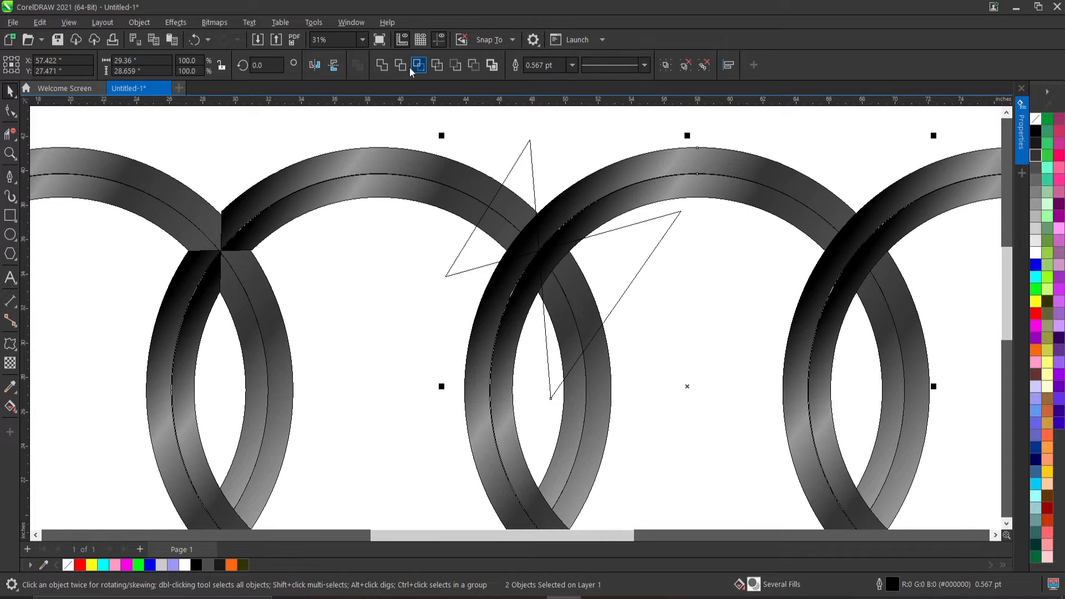
{"action": "left_click", "coordinate": [412, 65]}
{"action": "key", "text": "Escape"}
Step: Move the bow-tie shape to the upper crossing of the third and fourth rings and trim the fourth ring with it
{"action": "left_click_drag", "start_coordinate": [591, 535], "coordinate": [648, 534]}
{"action": "left_click_drag", "start_coordinate": [333, 251], "coordinate": [649, 248]}
{"action": "left_click", "coordinate": [946, 214], "text": "shift"}
{"action": "left_click", "coordinate": [946, 214], "text": "shift"}
{"action": "left_click", "coordinate": [400, 65]}
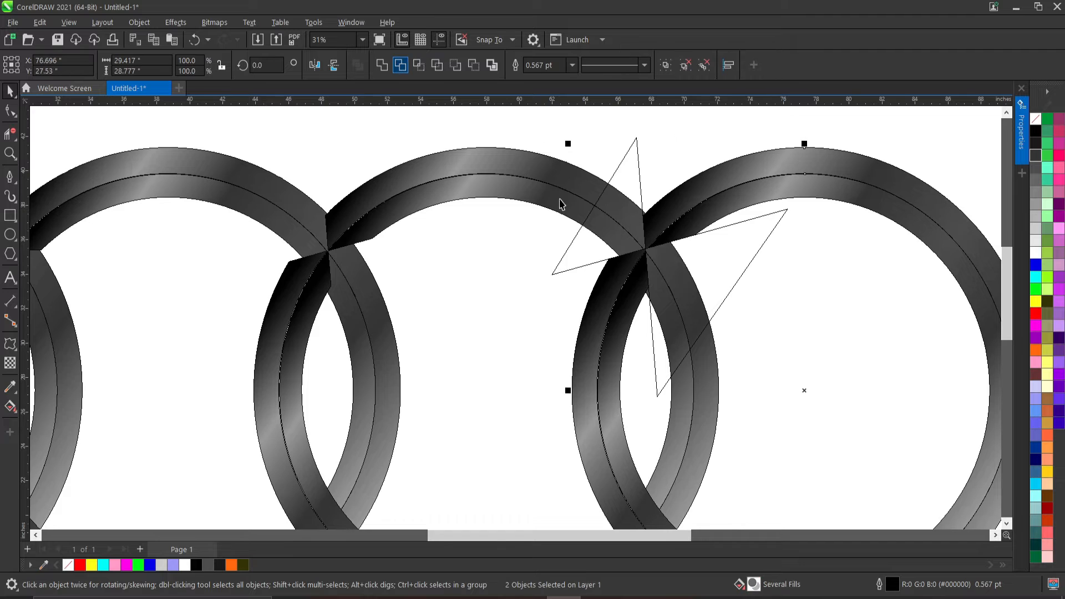
Step: Move the bow-tie shape to the lower crossing of the third and fourth rings and mirror it vertically
{"action": "scroll", "coordinate": [646, 244], "scroll_direction": "down", "scroll_amount": 2}
{"action": "left_click", "coordinate": [643, 255]}
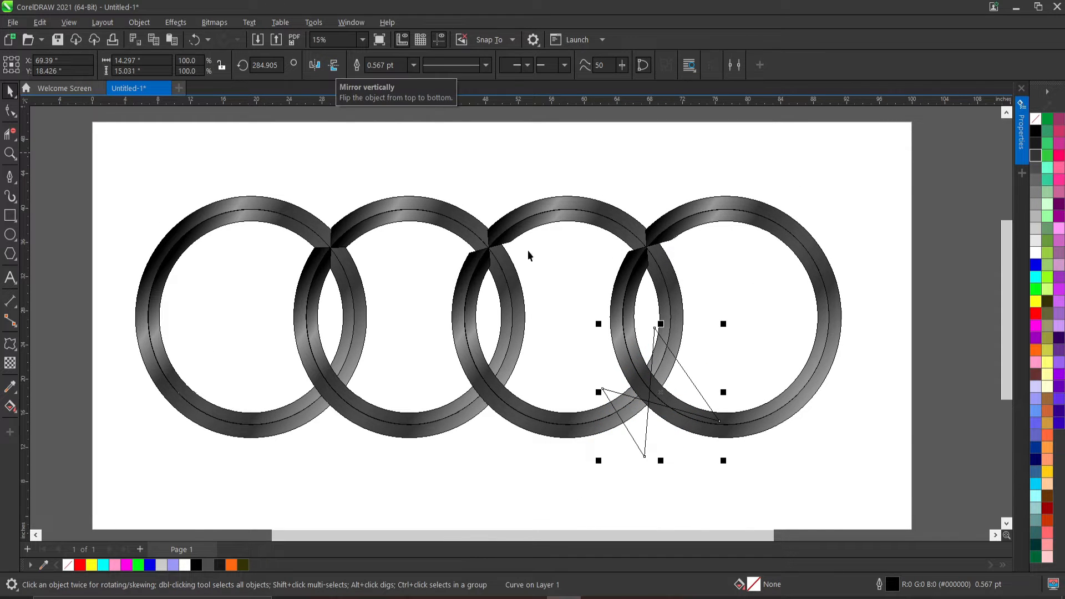
{"action": "mouse_move", "coordinate": [649, 402]}
{"action": "left_mouse_down"}
{"action": "mouse_move", "coordinate": [646, 382]}
{"action": "mouse_move", "coordinate": [654, 410]}
{"action": "left_mouse_up"}
{"action": "key", "text": "ctrl+z"}
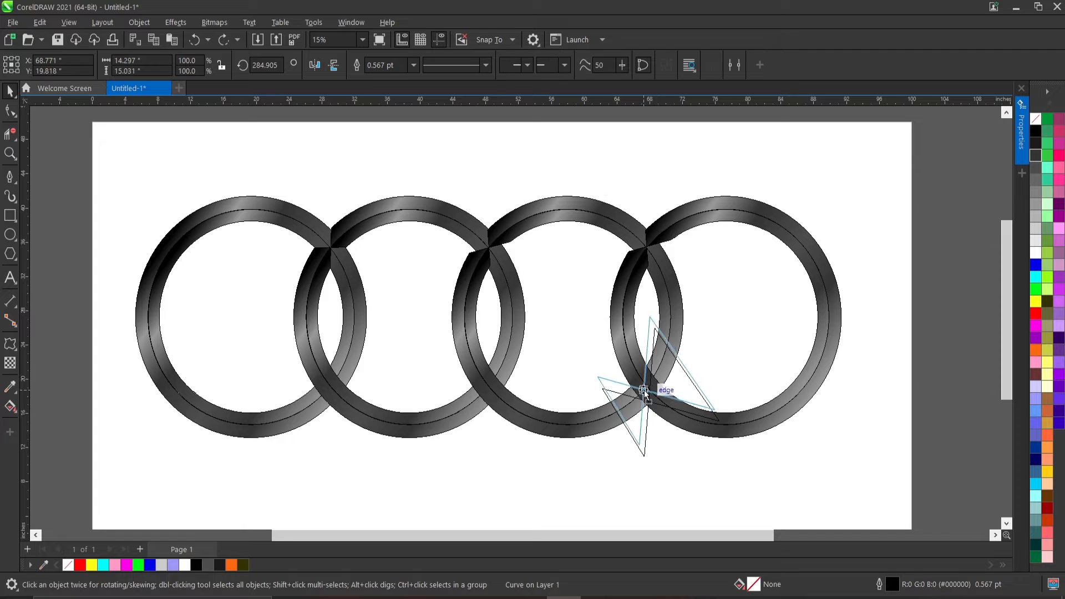
Step: Try to trim the third and fourth rings with the mirrored bow-tie, and undo back to the unmirrored shape
{"action": "left_click", "coordinate": [529, 422], "text": "shift"}
{"action": "left_click", "coordinate": [400, 64]}
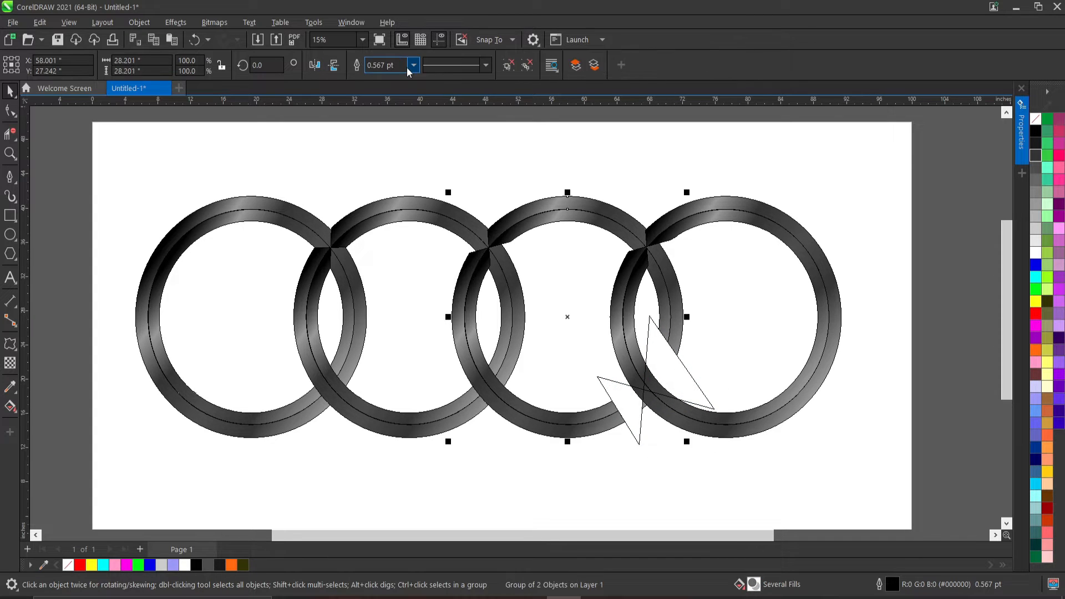
{"action": "key", "text": "ctrl+z"}
{"action": "key", "text": "ctrl+z"}
{"action": "left_click", "coordinate": [788, 412], "text": "shift"}
{"action": "left_click", "coordinate": [399, 65]}
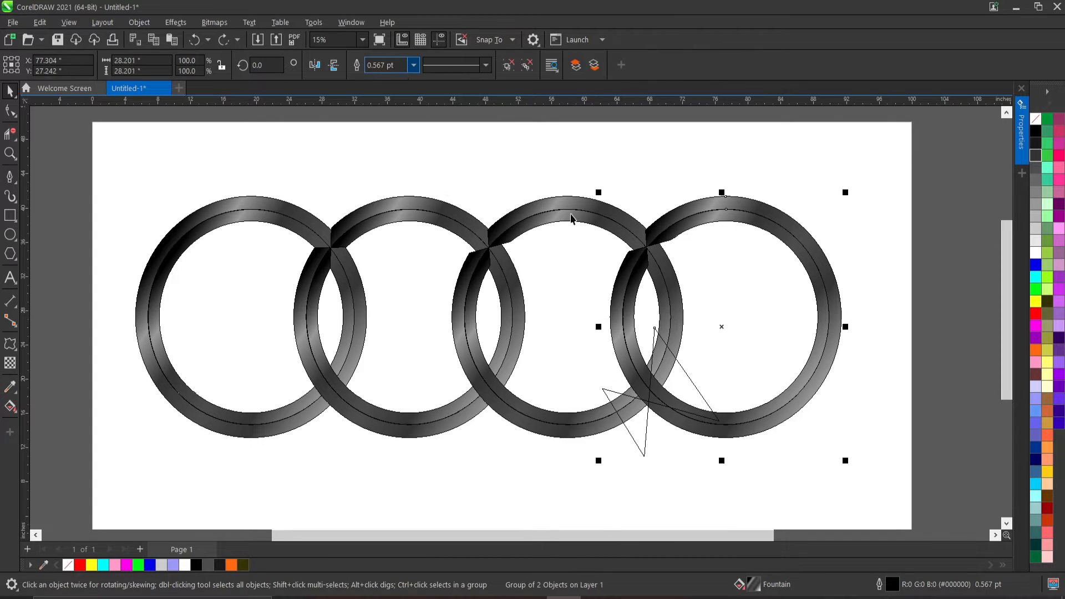
{"action": "key", "text": "ctrl+z"}
{"action": "scroll", "coordinate": [762, 400], "scroll_direction": "up", "scroll_amount": 5}
{"action": "scroll", "coordinate": [721, 425], "scroll_direction": "down", "scroll_amount": 1}
{"action": "key", "text": "ctrl+z"}
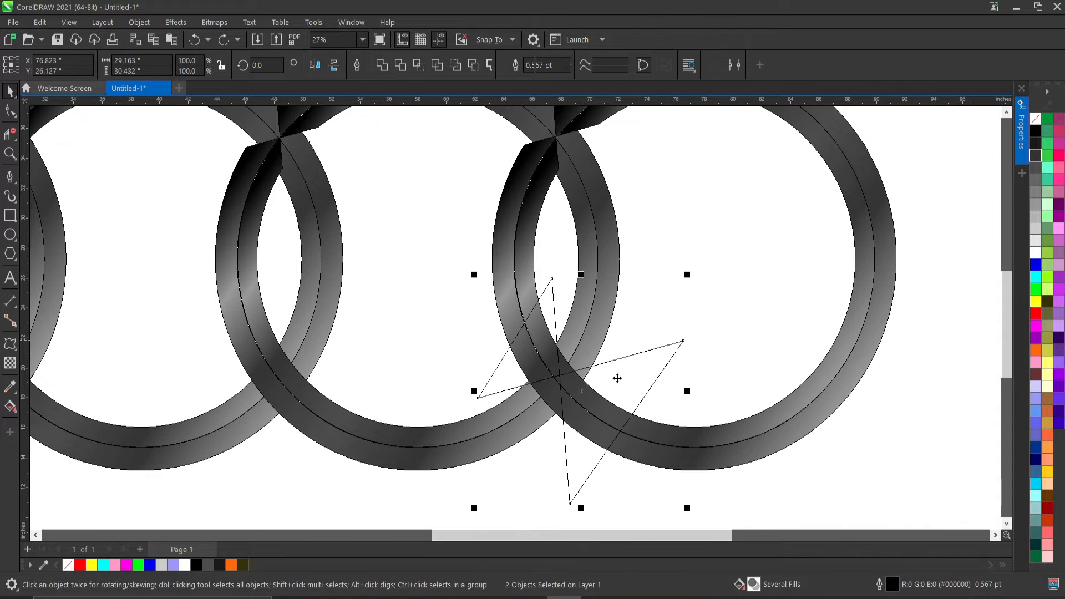
Step: Rotate the bow-tie to 157.047 degrees, scale it to 96.2%, and center it on the lower crossing of the third and fourth rings
{"action": "left_click_drag", "start_coordinate": [560, 375], "coordinate": [565, 390]}
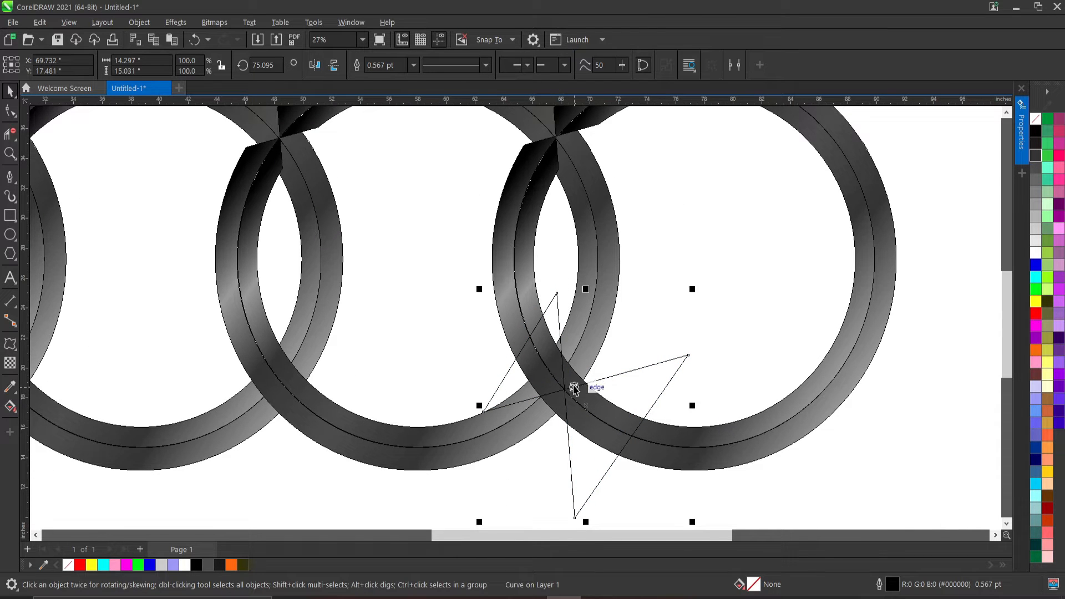
{"action": "left_click", "coordinate": [575, 391], "text": "shift"}
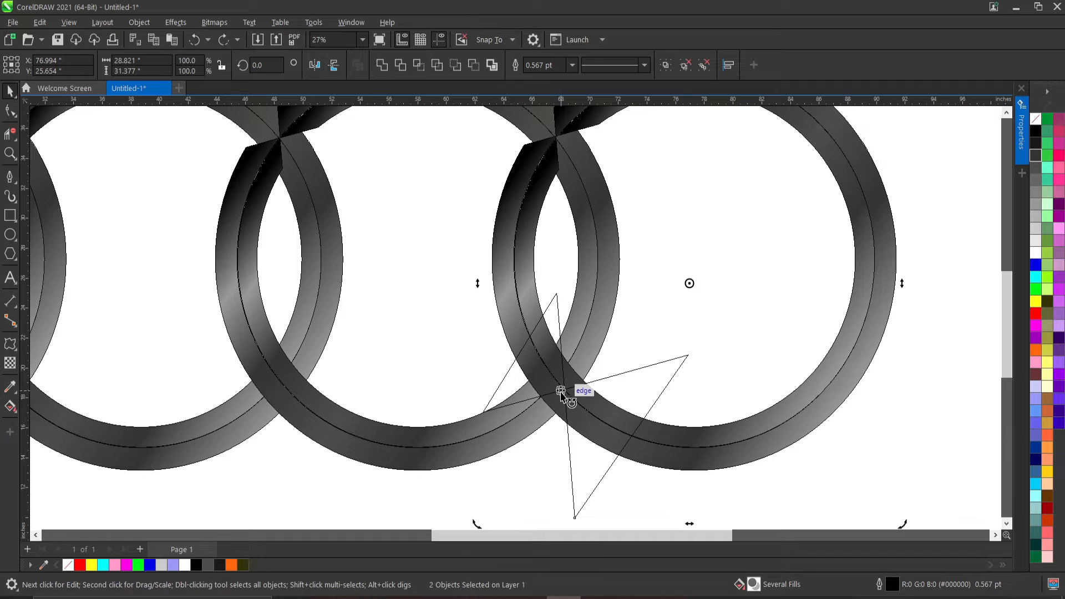
{"action": "key", "text": "ctrl+z"}
{"action": "left_click_drag", "start_coordinate": [690, 275], "coordinate": [529, 302]}
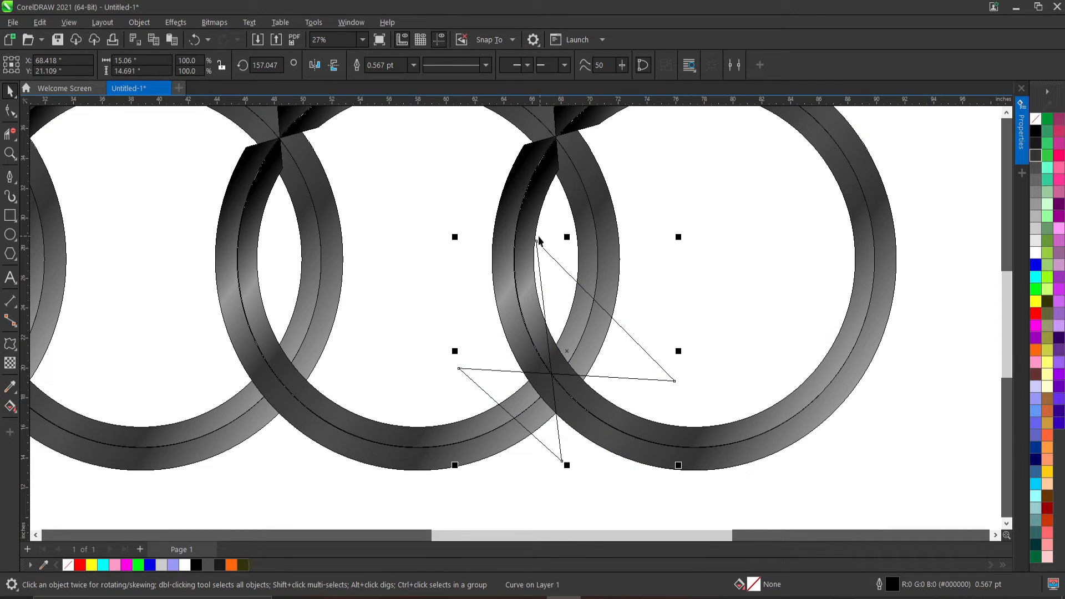
{"action": "left_click_drag", "start_coordinate": [556, 371], "coordinate": [559, 381]}
{"action": "key", "text": "ctrl+z"}
Step: Trim the fourth ring with the bow-tie at its lower crossing, and repeat at the other two lower crossings
{"action": "left_click", "coordinate": [577, 395], "text": "shift"}
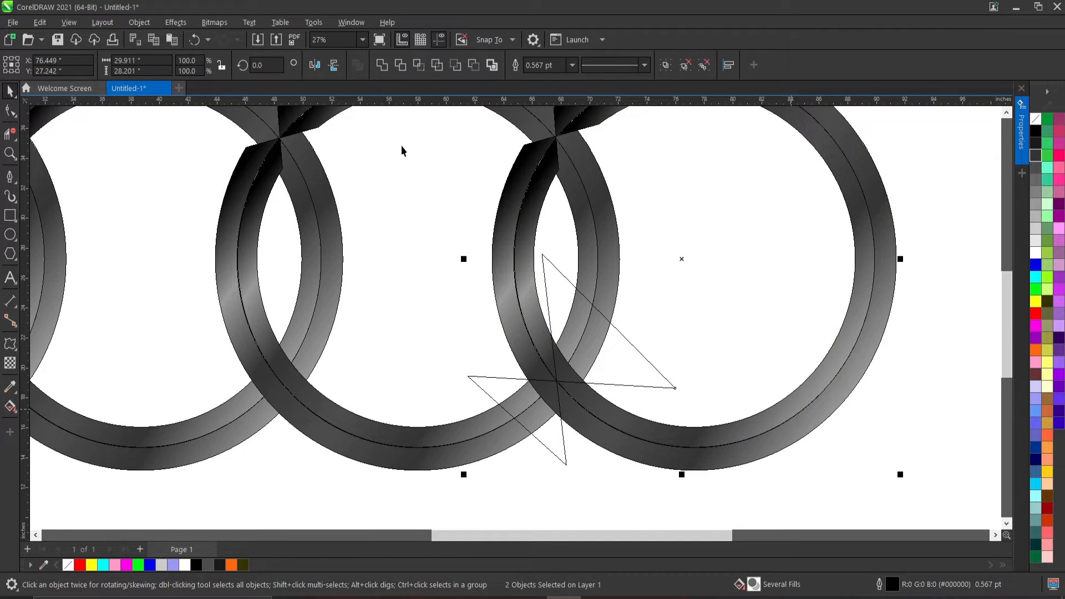
{"action": "left_click", "coordinate": [401, 65]}
{"action": "left_click_drag", "start_coordinate": [649, 364], "coordinate": [553, 365]}
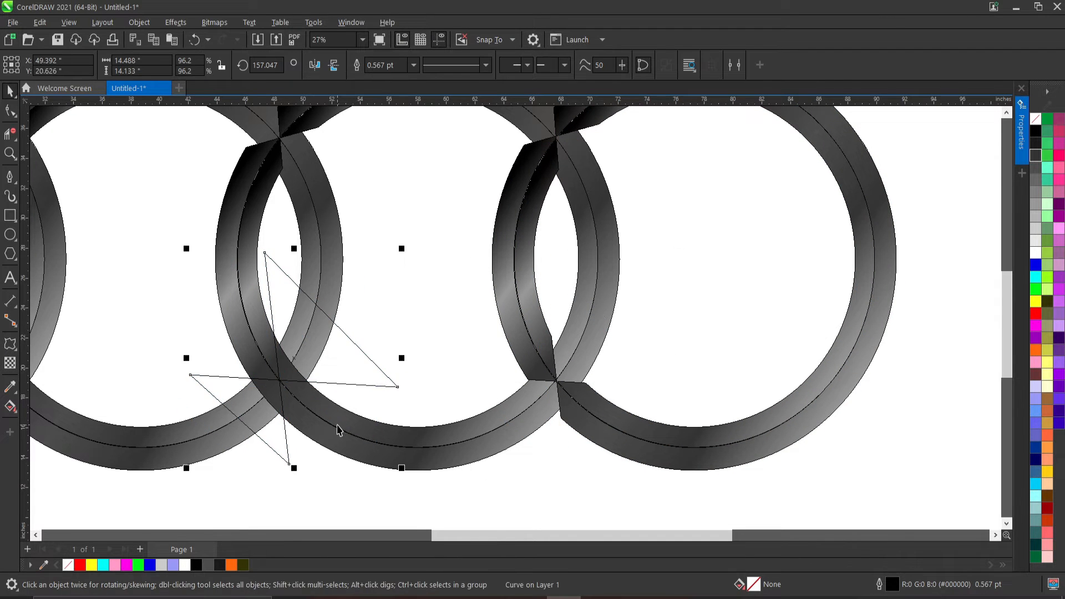
{"action": "left_click_drag", "start_coordinate": [502, 536], "coordinate": [399, 534]}
{"action": "left_click_drag", "start_coordinate": [694, 365], "coordinate": [392, 358]}
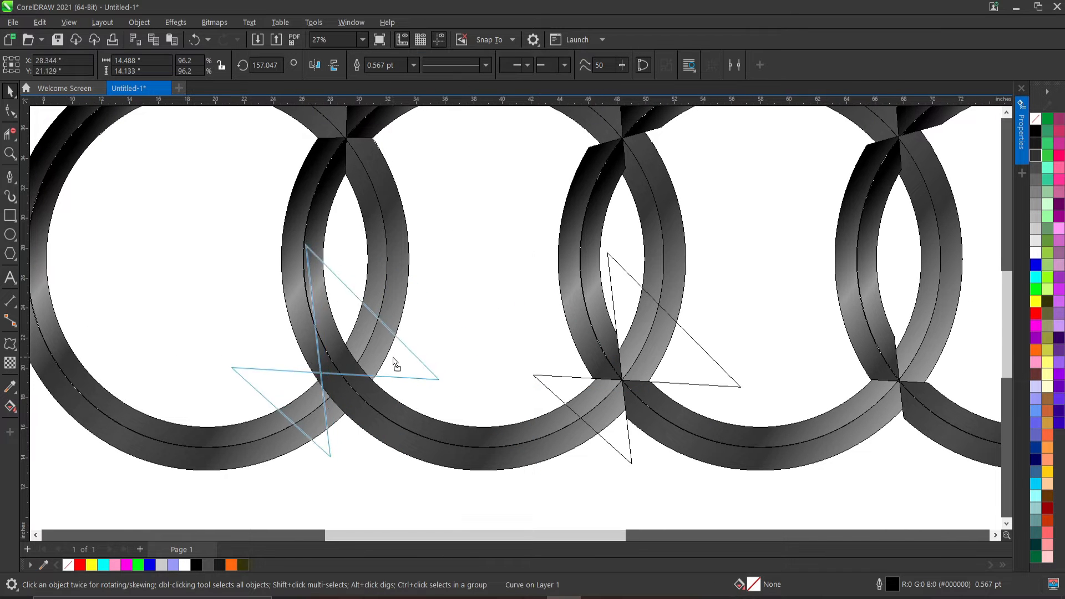
{"action": "scroll", "coordinate": [538, 432], "scroll_direction": "down", "scroll_amount": 2}
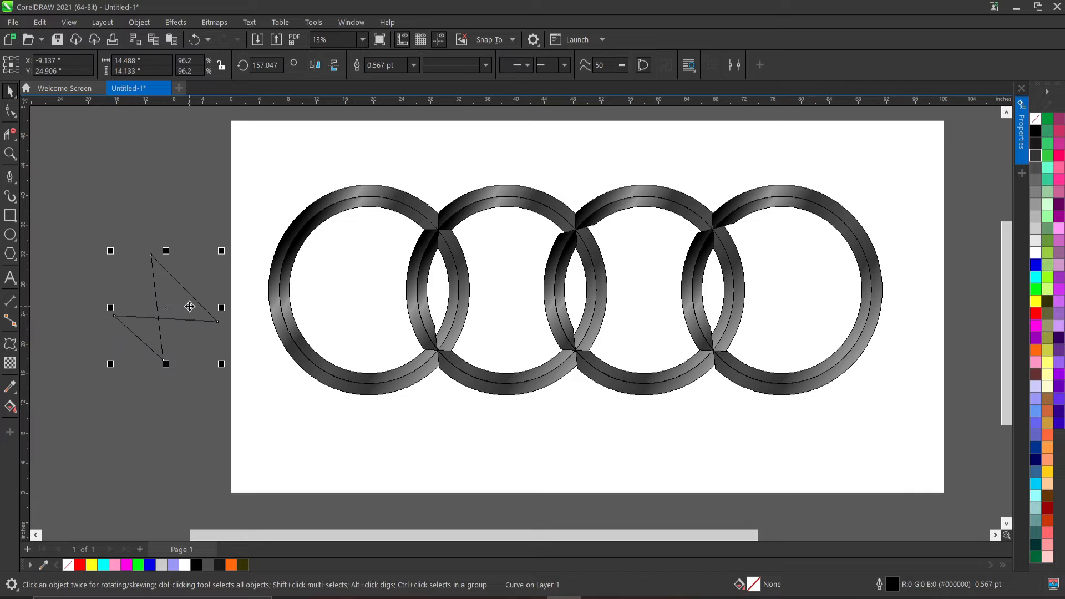
Step: Delete the bow-tie shape from outside the page
{"action": "key", "text": "Delete"}
{"action": "left_click_drag", "start_coordinate": [408, 533], "coordinate": [422, 534]}
{"action": "scroll", "coordinate": [542, 430], "scroll_direction": "up", "scroll_amount": 3}
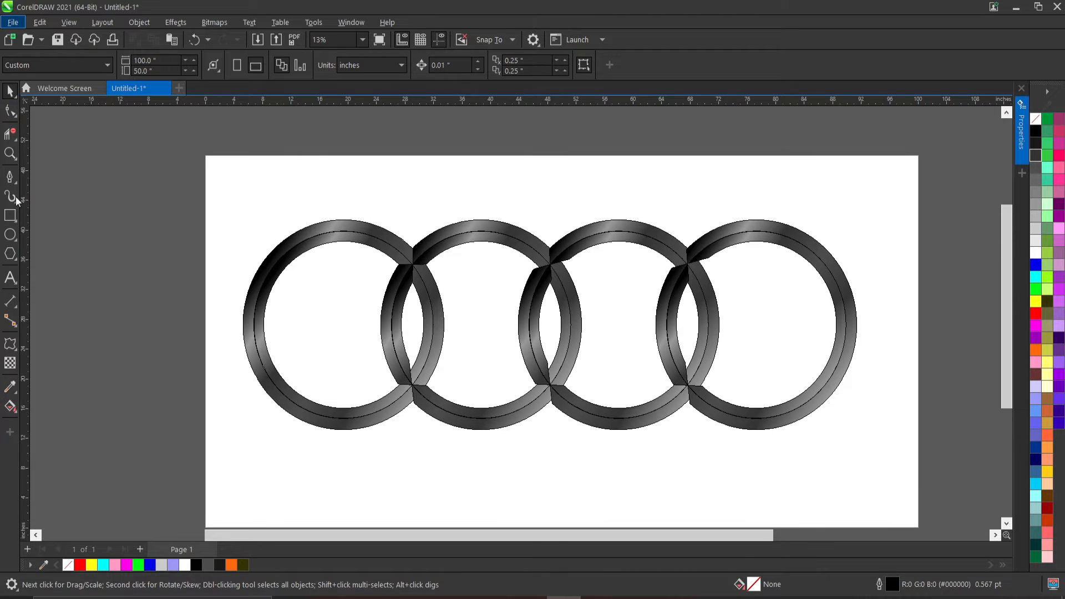
Step: Add the text AUDI above the rings and enlarge it to about 1,087 pt
{"action": "key", "text": "F8"}
{"action": "left_click", "coordinate": [757, 206]}
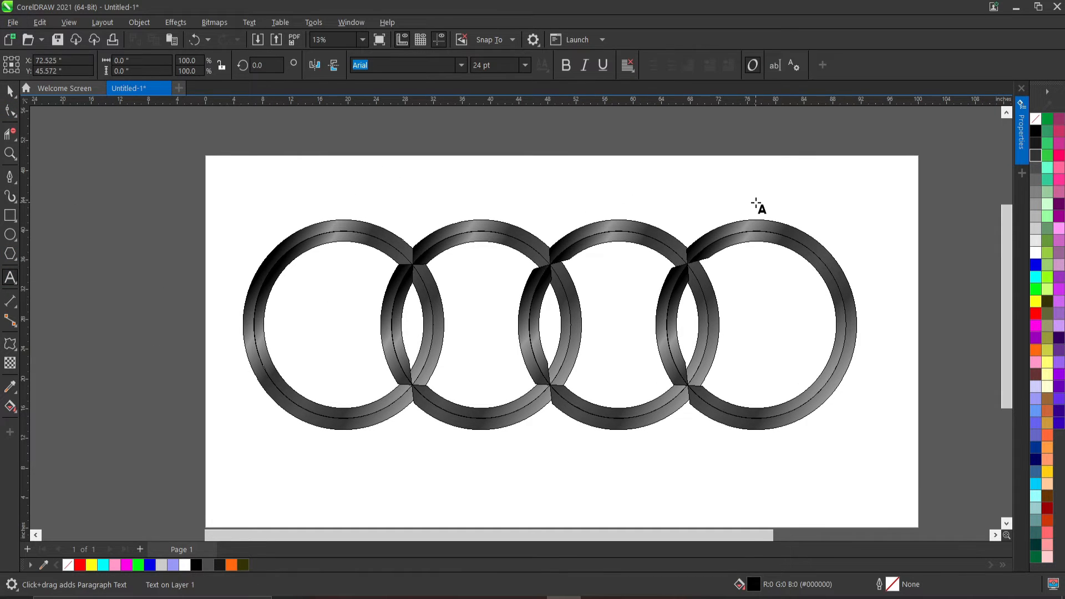
{"action": "left_click_drag", "start_coordinate": [765, 213], "coordinate": [853, 232]}
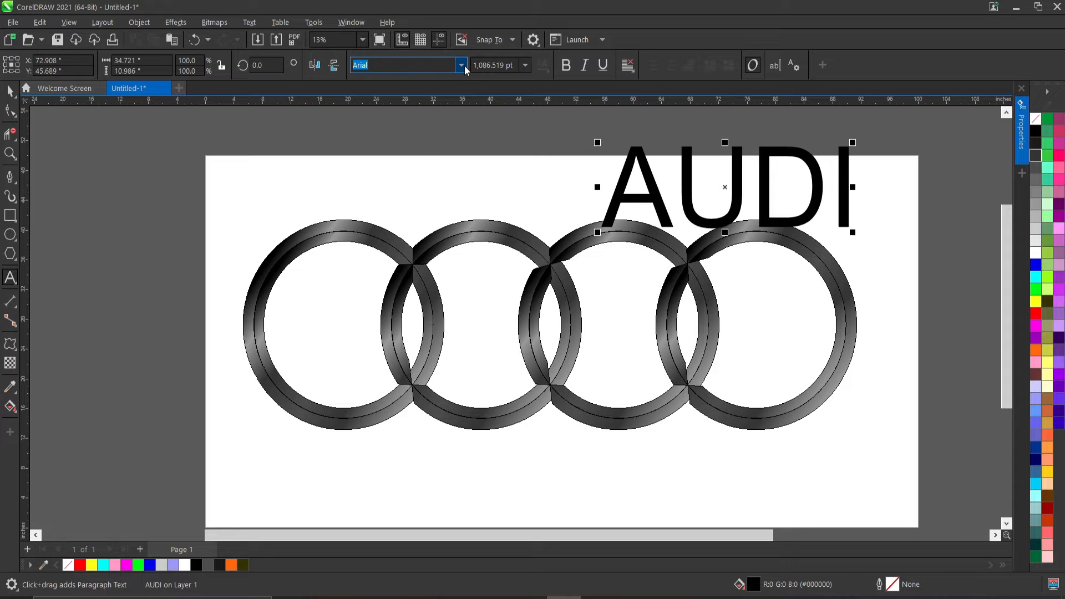
Step: Browse the fonts for the AUDI text and try GeoSlab703 Md BT
{"action": "scroll", "coordinate": [438, 238], "scroll_direction": "down", "scroll_amount": 5}
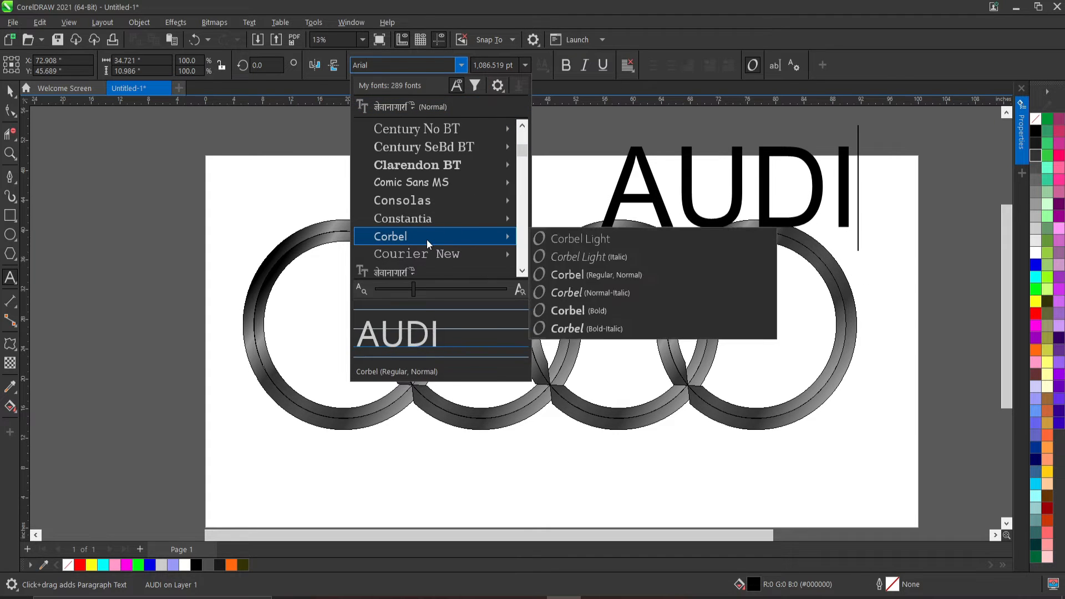
{"action": "scroll", "coordinate": [429, 244], "scroll_direction": "down", "scroll_amount": 2}
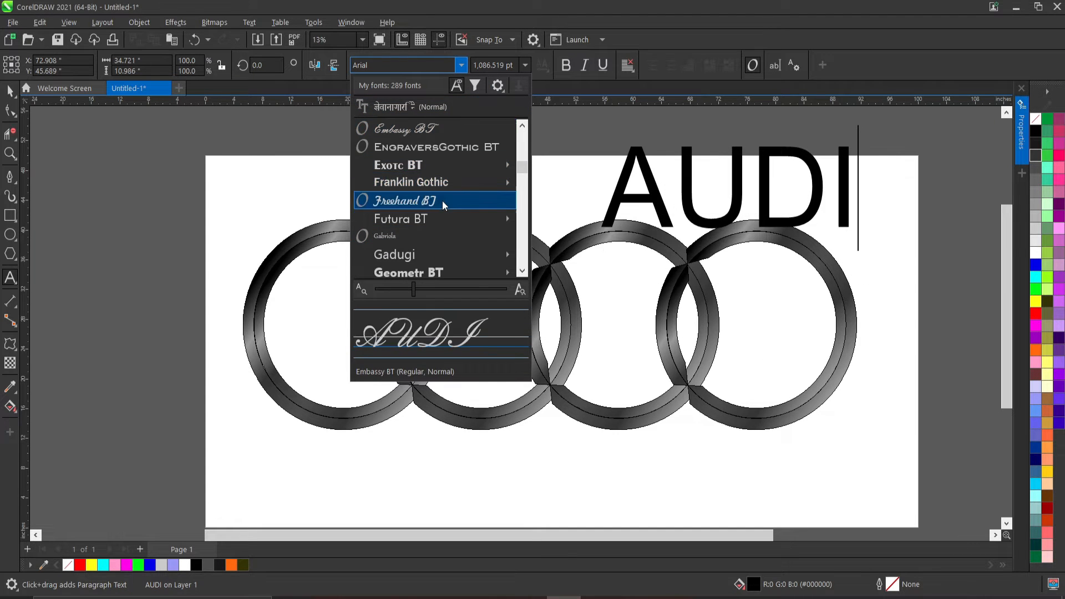
{"action": "mouse_move", "coordinate": [443, 257]}
{"action": "scroll", "coordinate": [445, 258], "scroll_direction": "down", "scroll_amount": 8}
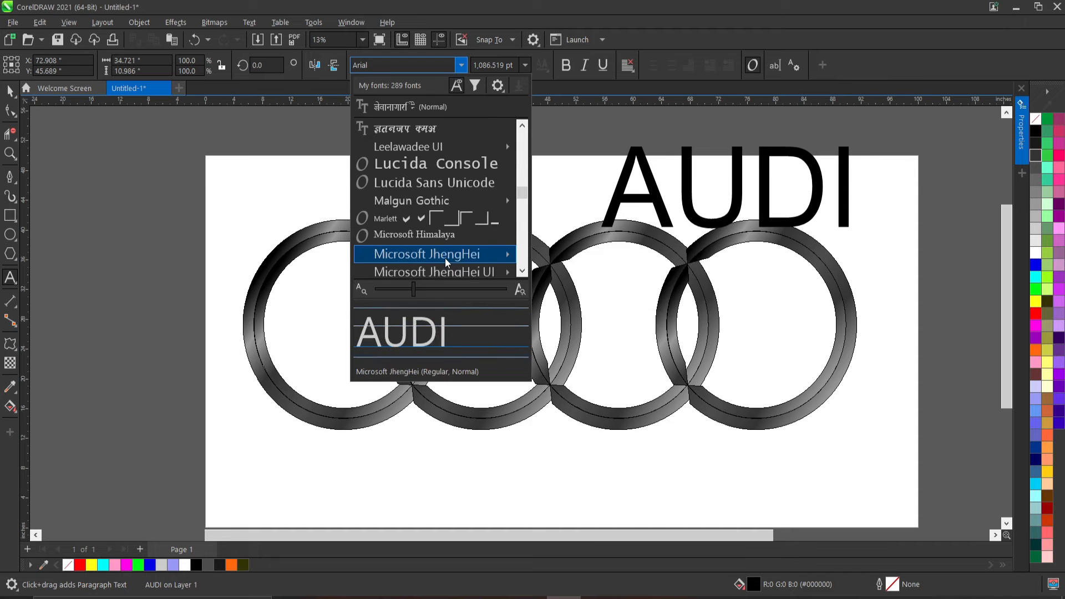
{"action": "scroll", "coordinate": [446, 261], "scroll_direction": "down", "scroll_amount": 8}
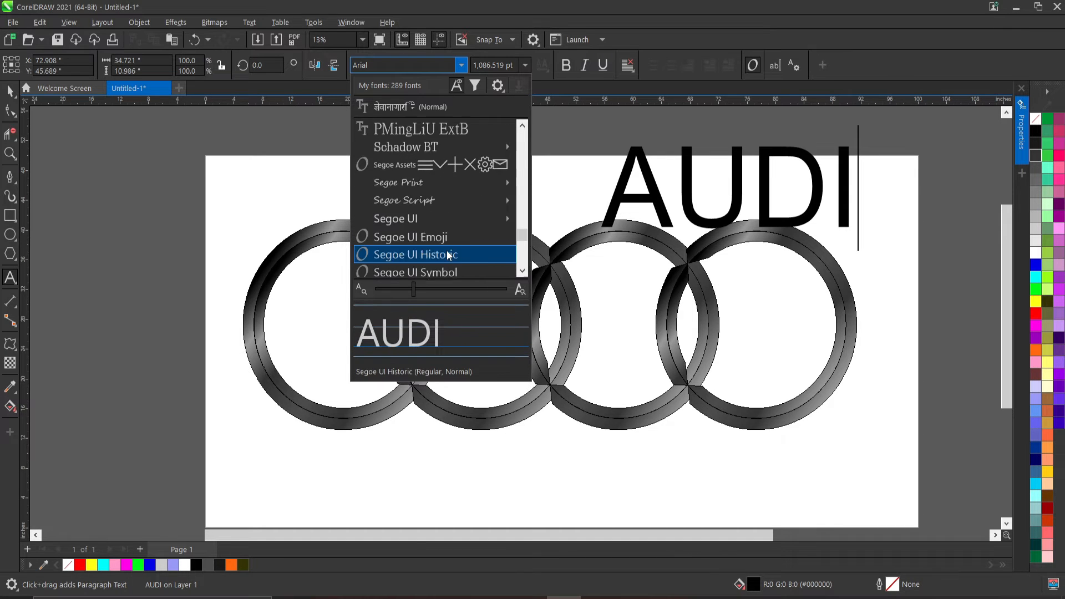
{"action": "scroll", "coordinate": [447, 255], "scroll_direction": "down", "scroll_amount": 2}
{"action": "scroll", "coordinate": [447, 255], "scroll_direction": "up", "scroll_amount": 15}
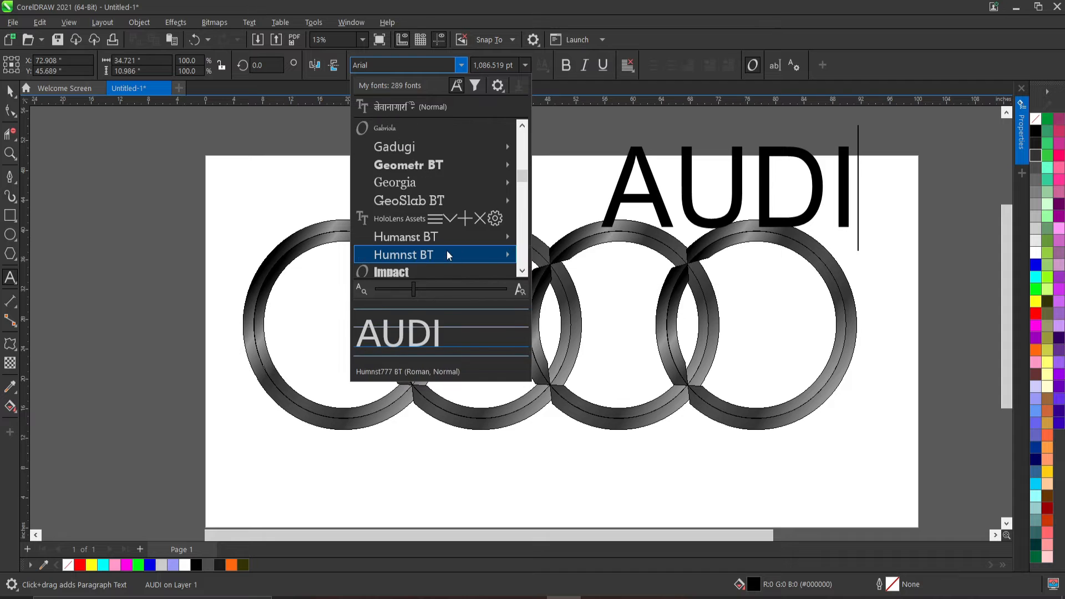
{"action": "left_click", "coordinate": [818, 196]}
Step: Select the whole AUDI text and change its font to Exotc350 Bd BT
{"action": "left_click_drag", "start_coordinate": [860, 192], "coordinate": [586, 179]}
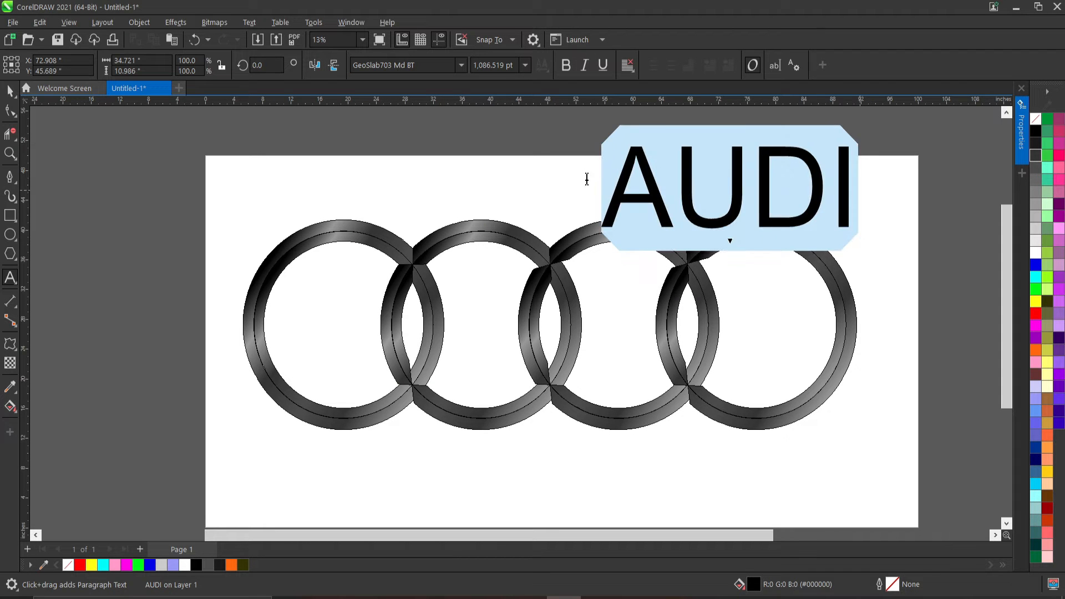
{"action": "left_click", "coordinate": [462, 66]}
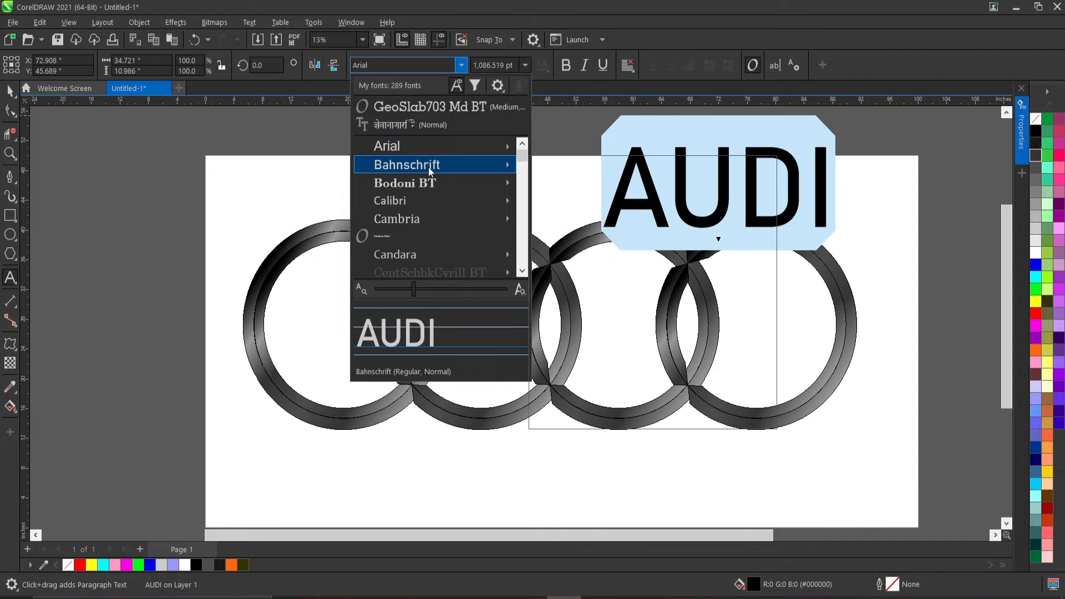
{"action": "mouse_move", "coordinate": [424, 197]}
{"action": "scroll", "coordinate": [414, 237], "scroll_direction": "down", "scroll_amount": 2}
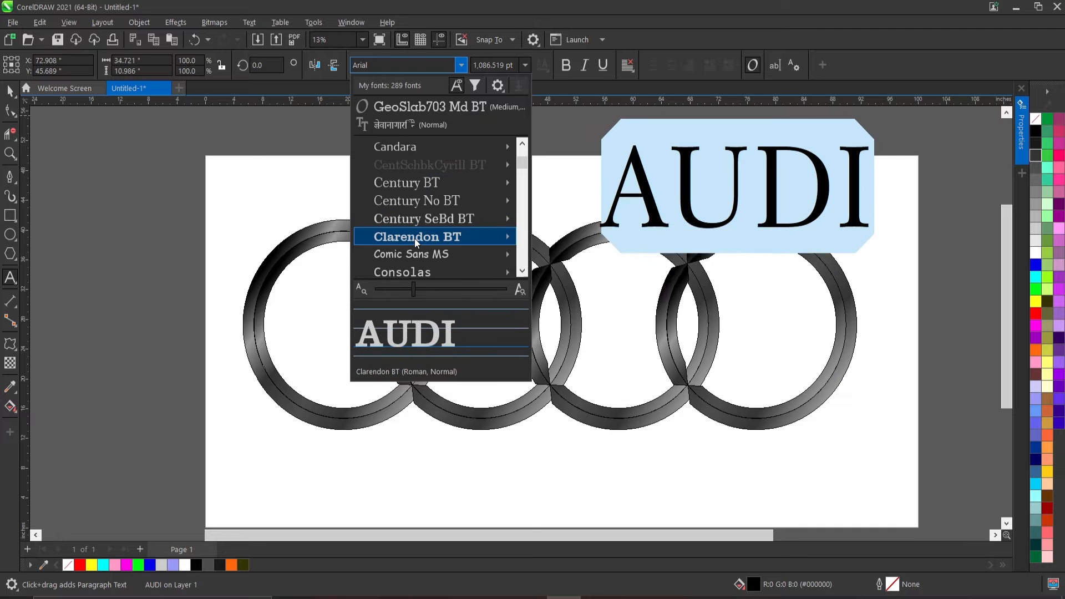
{"action": "scroll", "coordinate": [447, 244], "scroll_direction": "down", "scroll_amount": 3}
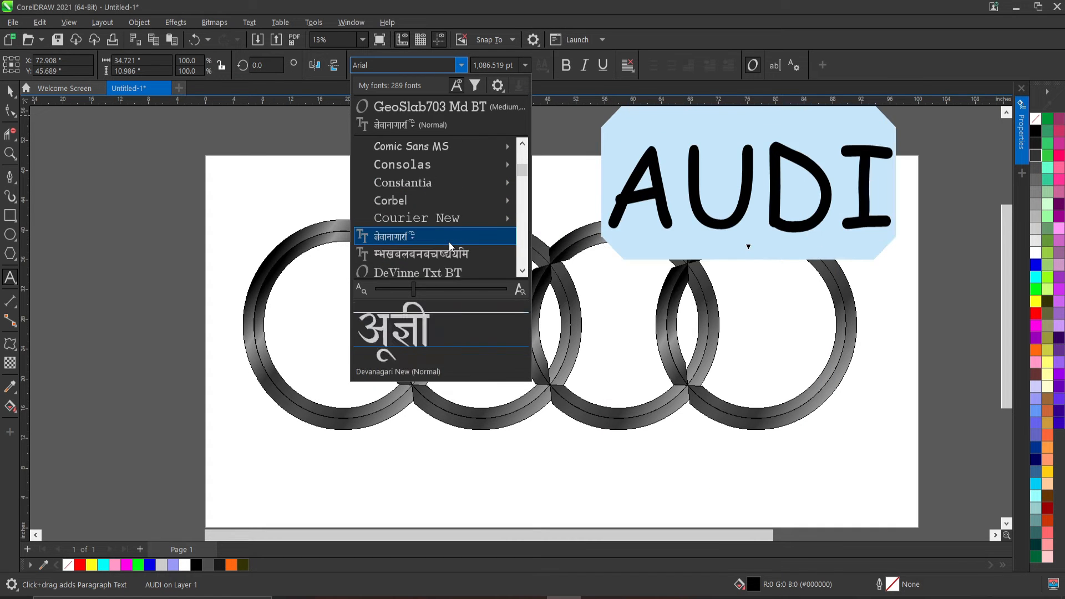
{"action": "scroll", "coordinate": [448, 241], "scroll_direction": "down", "scroll_amount": 3}
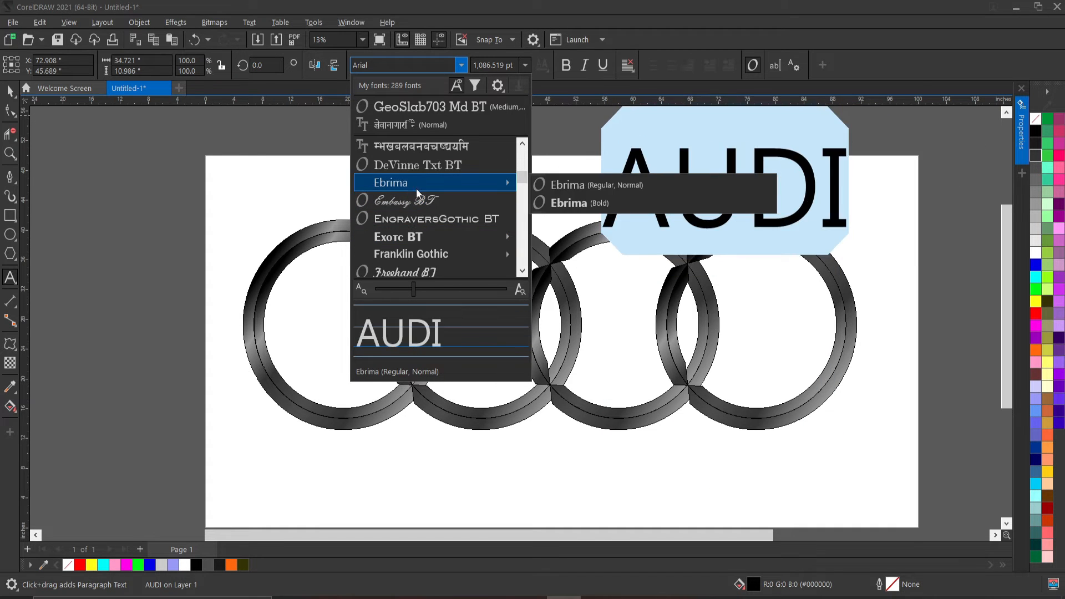
{"action": "left_click", "coordinate": [605, 242]}
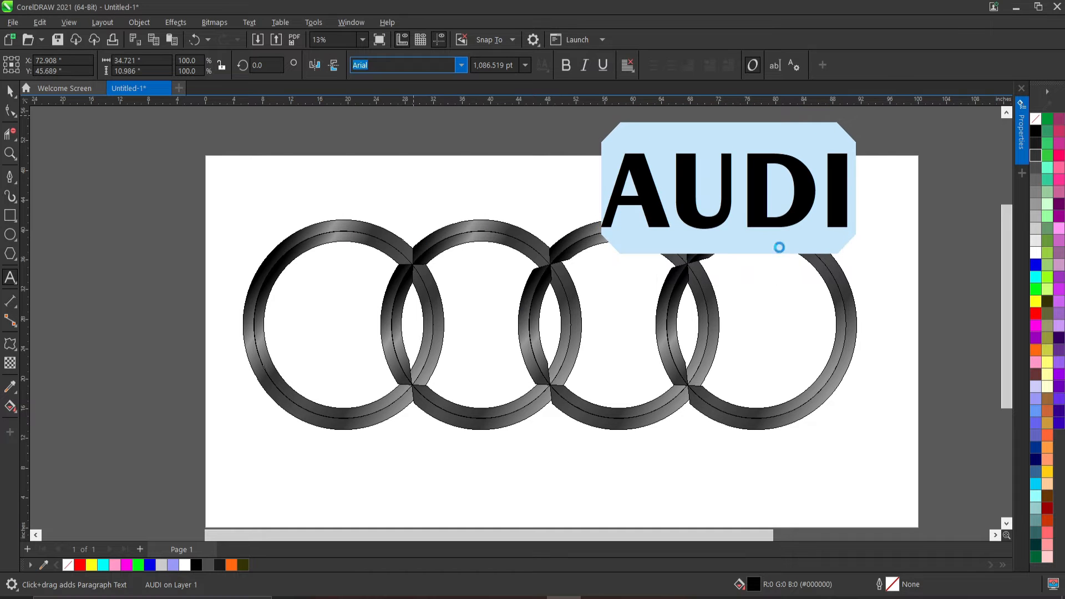
Step: Center the AUDI text over the upper part of the rings, remove its fill and give it a black hairline outline
{"action": "left_click_drag", "start_coordinate": [752, 196], "coordinate": [588, 199]}
{"action": "scroll", "coordinate": [588, 194], "scroll_direction": "up", "scroll_amount": 2}
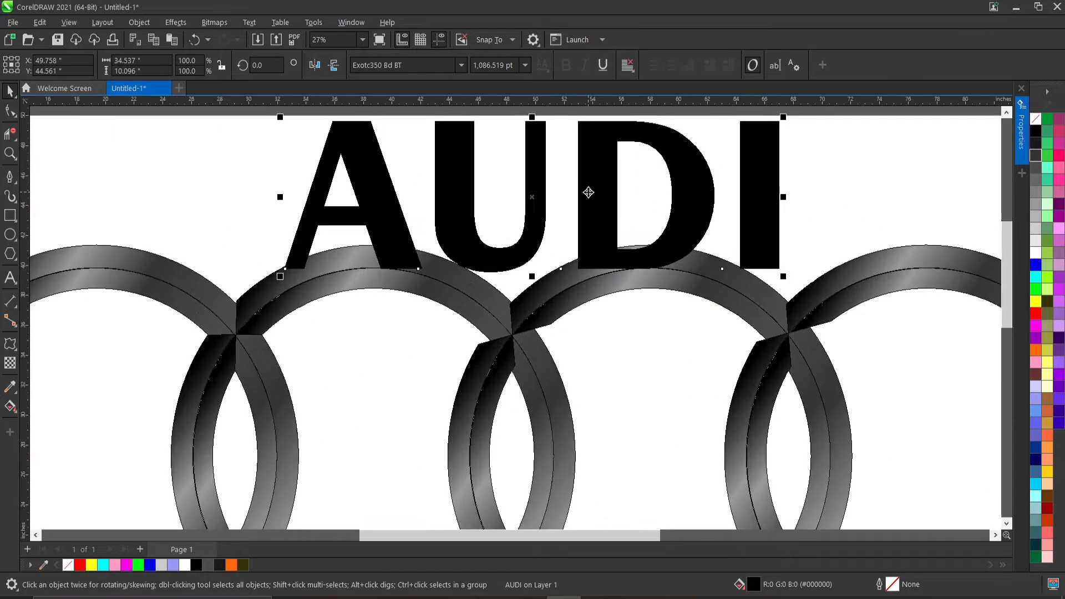
{"action": "scroll", "coordinate": [589, 192], "scroll_direction": "down", "scroll_amount": 1}
{"action": "scroll", "coordinate": [589, 192], "scroll_direction": "up", "scroll_amount": 1}
{"action": "right_click", "coordinate": [1035, 122]}
{"action": "left_click", "coordinate": [976, 146]}
{"action": "right_click", "coordinate": [1035, 133]}
{"action": "left_click", "coordinate": [976, 144]}
Step: Resize the outlined AUDI text to span the middle rings and place a slightly offset duplicate over it
{"action": "left_click", "coordinate": [525, 65]}
{"action": "left_click", "coordinate": [506, 88]}
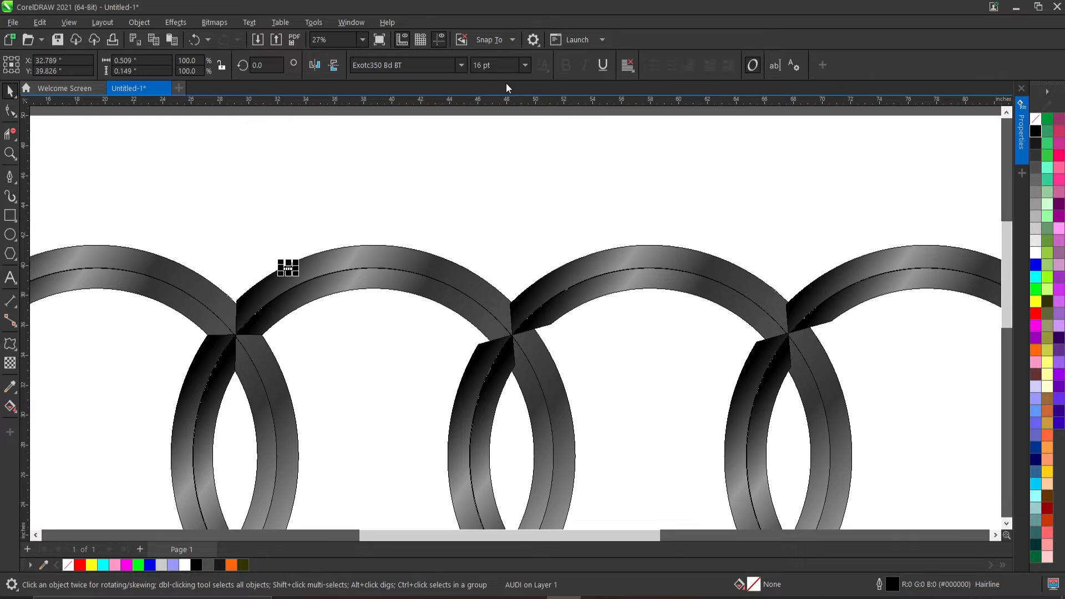
{"action": "left_click_drag", "start_coordinate": [575, 350], "coordinate": [649, 374]}
{"action": "scroll", "coordinate": [590, 175], "scroll_direction": "down", "scroll_amount": 1}
{"action": "left_click_drag", "start_coordinate": [374, 223], "coordinate": [559, 189]}
{"action": "left_click_drag", "start_coordinate": [765, 313], "coordinate": [750, 305]}
{"action": "left_click", "coordinate": [817, 212]}
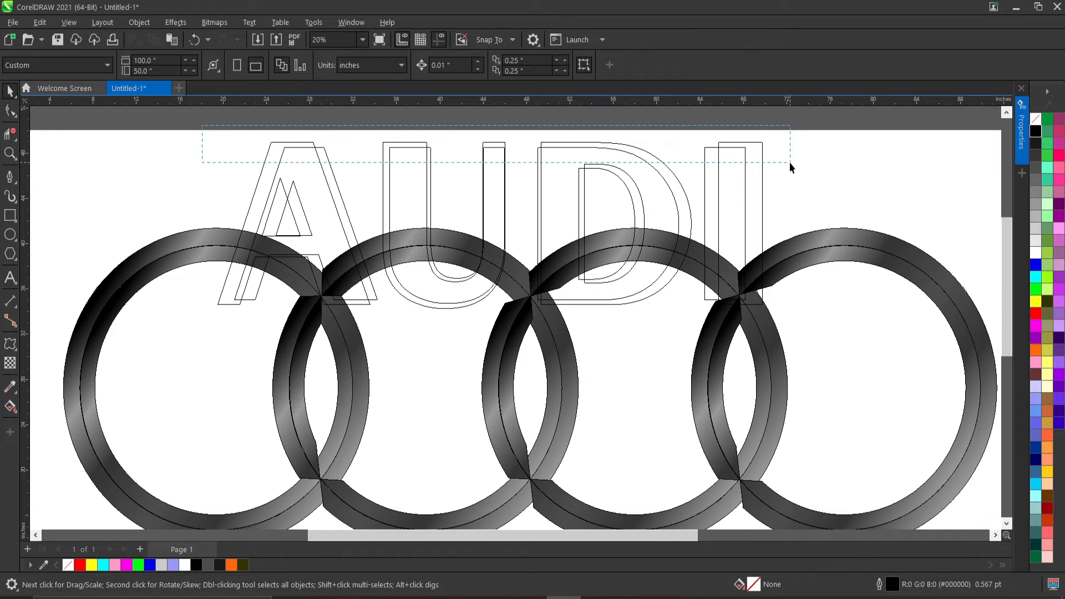
Step: Try to combine the two outlined AUDI texts into one object, and undo it
{"action": "left_click_drag", "start_coordinate": [790, 162], "coordinate": [790, 163]}
{"action": "right_click", "coordinate": [728, 193]}
{"action": "left_click", "coordinate": [757, 213]}
{"action": "scroll", "coordinate": [585, 286], "scroll_direction": "right", "scroll_amount": 3}
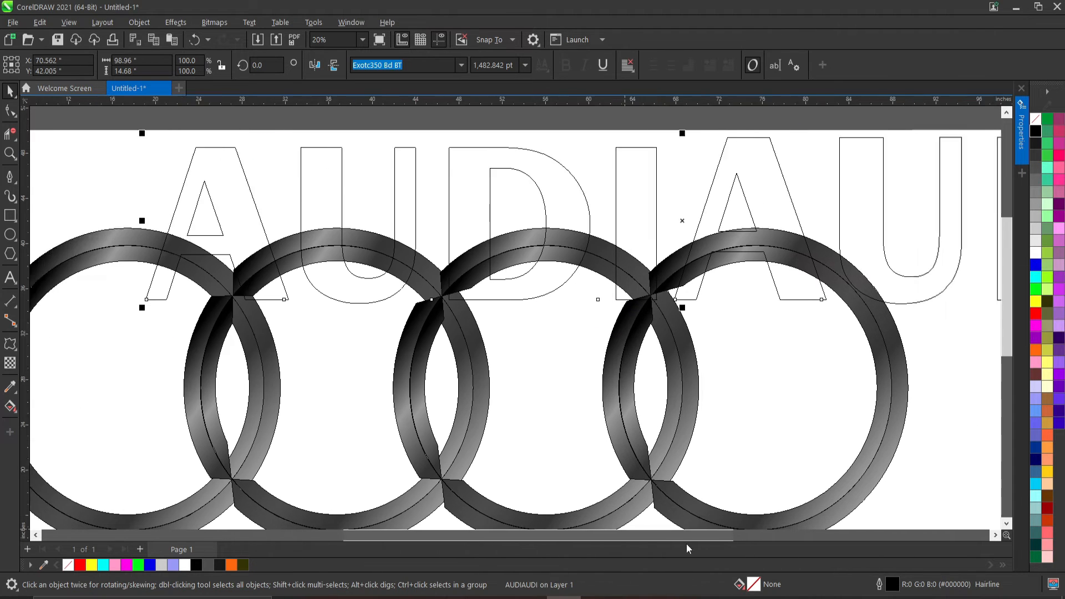
{"action": "key", "text": "ctrl+z"}
Step: Fill both AUDI texts with white and move them together above the page's upper-right edge
{"action": "left_click", "coordinate": [1035, 252]}
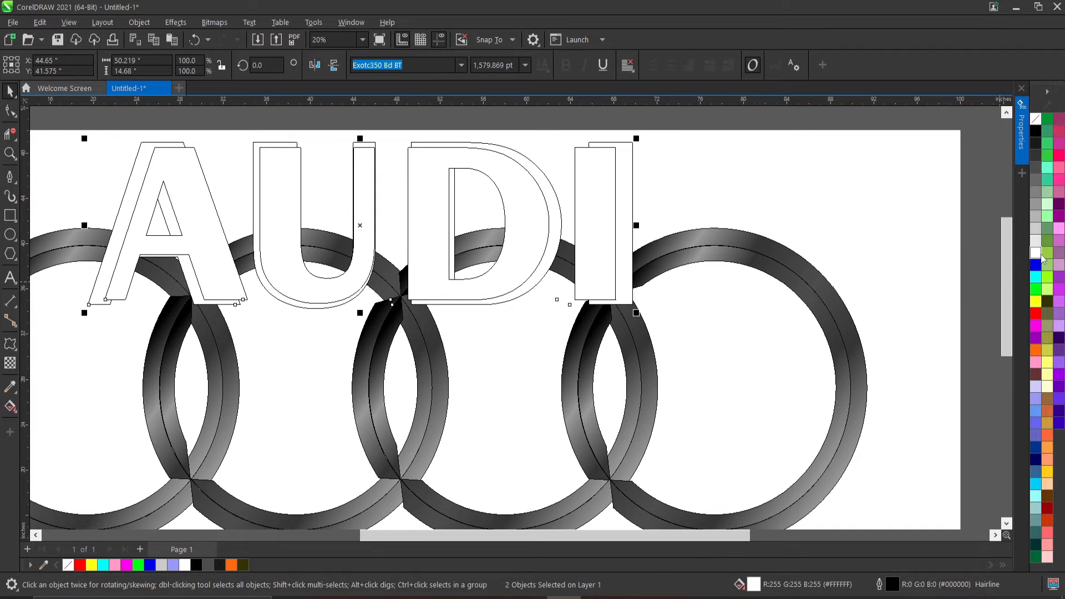
{"action": "left_click", "coordinate": [860, 209]}
{"action": "left_click_drag", "start_coordinate": [577, 534], "coordinate": [560, 535]}
{"action": "scroll", "coordinate": [559, 460], "scroll_direction": "down", "scroll_amount": 1}
{"action": "left_click_drag", "start_coordinate": [237, 208], "coordinate": [683, 377]}
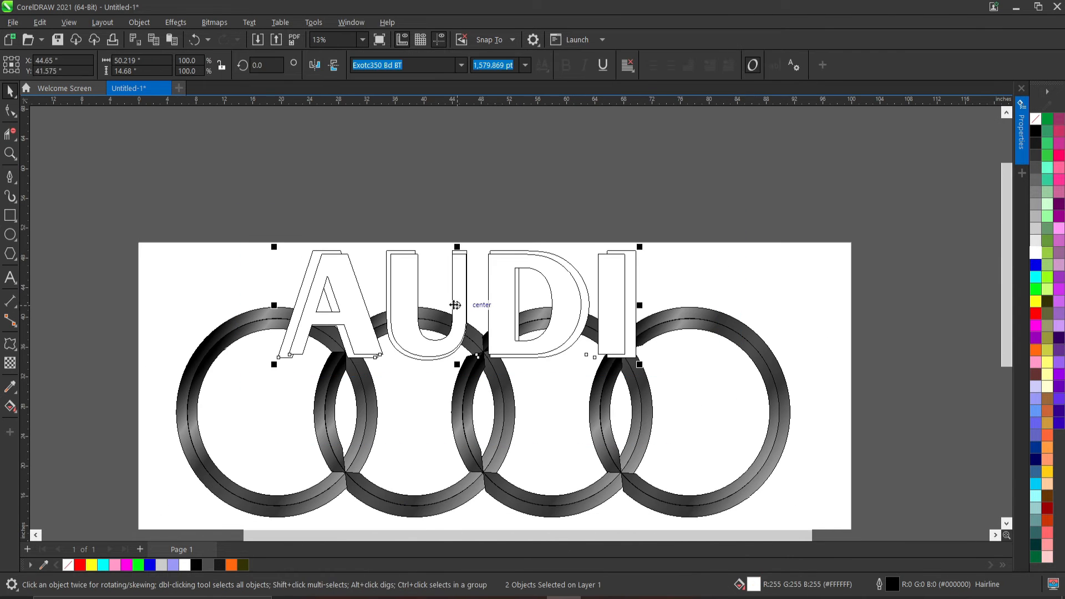
{"action": "left_click_drag", "start_coordinate": [456, 305], "coordinate": [750, 179]}
{"action": "left_click", "coordinate": [870, 300]}
Step: Draw a rectangle of about 98.5 by 38.7 inches over the rings and fill it with dark gray #1A1A1A
{"action": "scroll", "coordinate": [742, 377], "scroll_direction": "down", "scroll_amount": 1}
{"action": "left_click", "coordinate": [10, 215]}
{"action": "left_click_drag", "start_coordinate": [349, 242], "coordinate": [819, 440]}
{"action": "left_click", "coordinate": [1035, 143]}
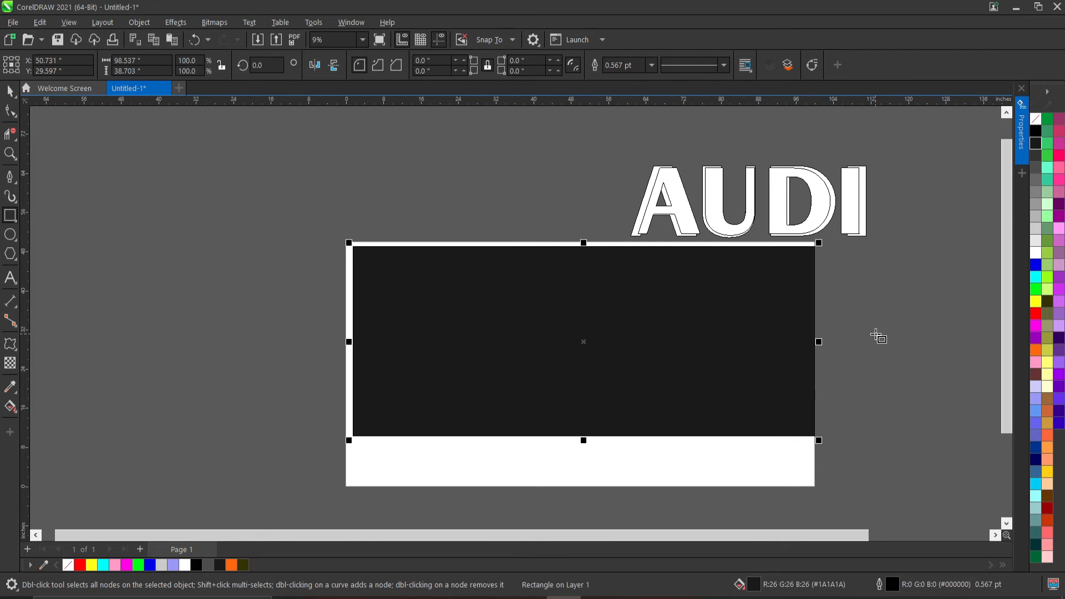
Step: Place the dark gray rectangle behind the four rings in the stacking order
{"action": "right_click", "coordinate": [577, 339]}
{"action": "mouse_move", "coordinate": [672, 313]}
{"action": "left_click", "coordinate": [773, 325]}
{"action": "left_click", "coordinate": [853, 335]}
{"action": "left_click", "coordinate": [767, 333]}
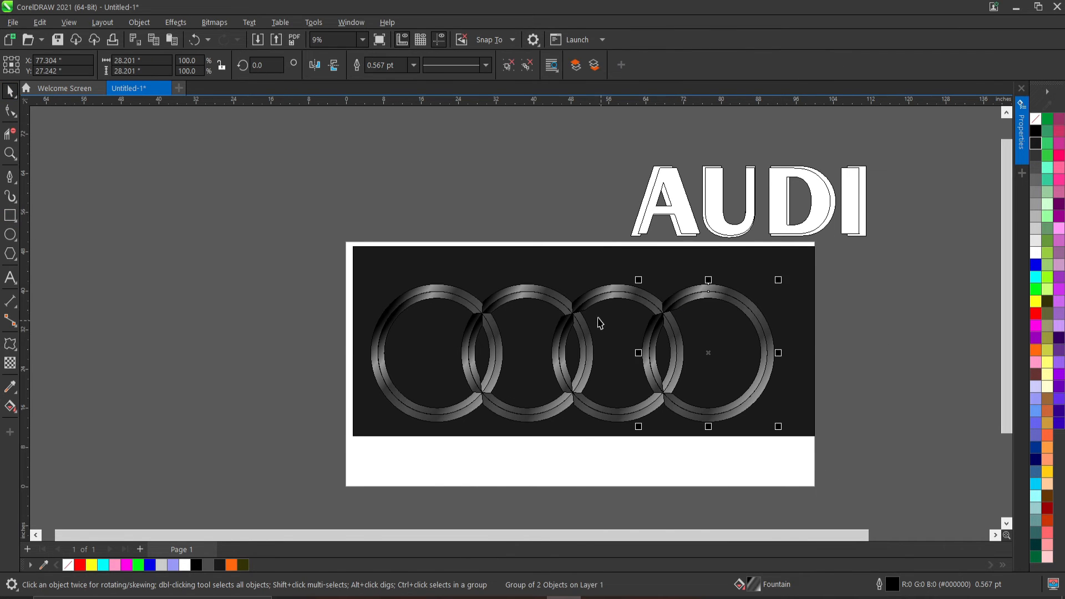
Step: Move the dark gray rectangle away from the rings, beyond the page's upper-left corner
{"action": "left_click", "coordinate": [600, 319]}
{"action": "key", "text": "Escape"}
{"action": "left_click_drag", "start_coordinate": [460, 267], "coordinate": [138, 200]}
{"action": "left_click_drag", "start_coordinate": [444, 311], "coordinate": [382, 210]}
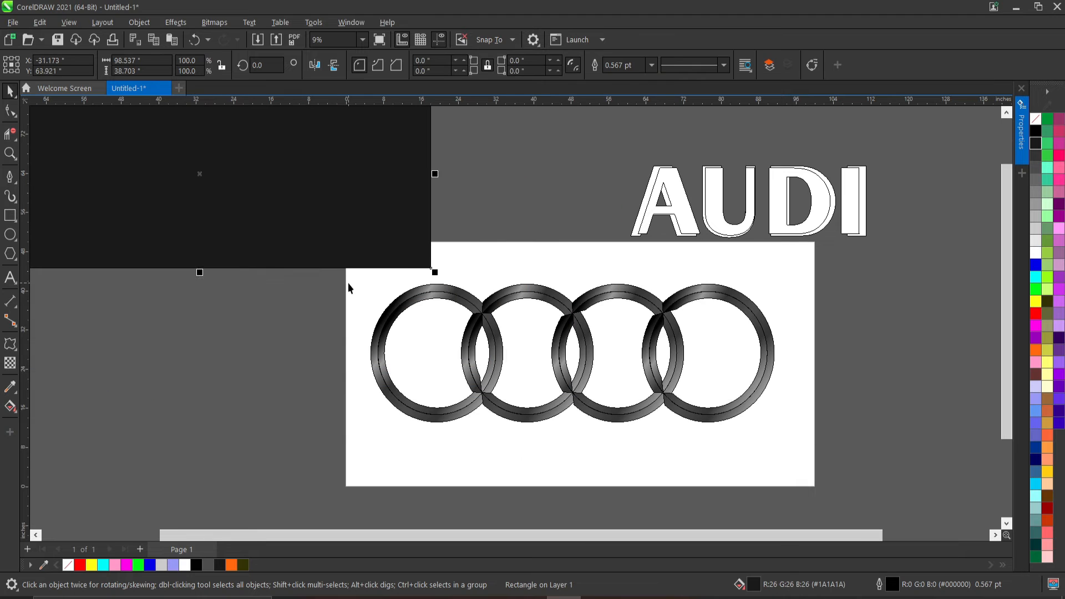
Step: Group the four rings and place the dark gray rectangle behind them, roughly centered across the page
{"action": "left_click_drag", "start_coordinate": [348, 282], "coordinate": [831, 478]}
{"action": "key", "text": "ctrl+g"}
{"action": "mouse_move", "coordinate": [580, 353]}
{"action": "left_mouse_down"}
{"action": "mouse_move", "coordinate": [598, 318]}
{"action": "mouse_move", "coordinate": [573, 370]}
{"action": "left_mouse_up"}
{"action": "left_click_drag", "start_coordinate": [267, 186], "coordinate": [644, 371]}
{"action": "scroll", "coordinate": [644, 372], "scroll_direction": "up", "scroll_amount": 1}
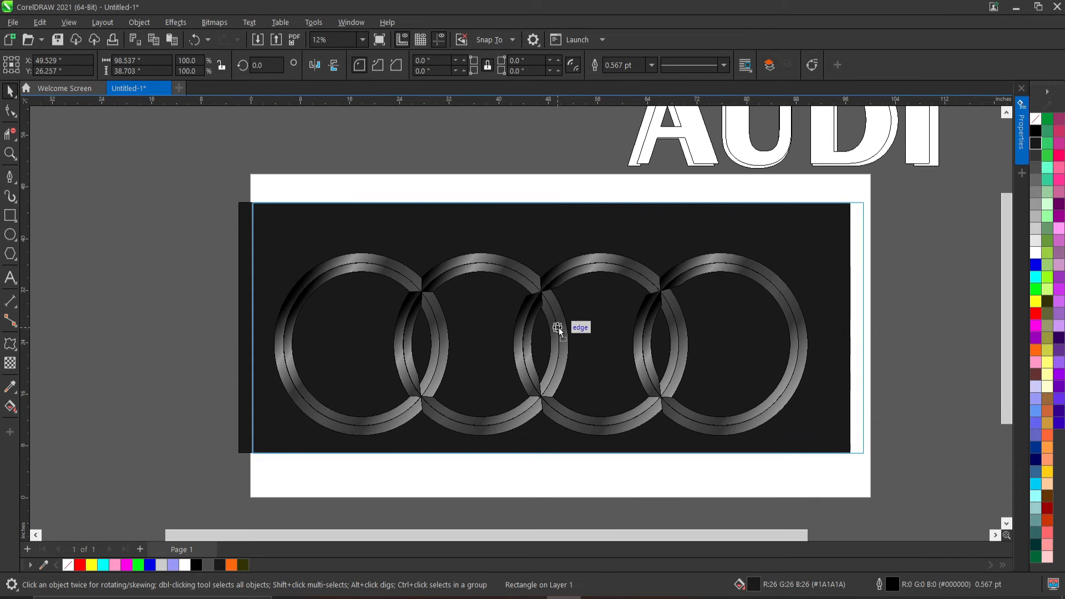
{"action": "left_click_drag", "start_coordinate": [543, 343], "coordinate": [561, 325]}
Step: Move both AUDI texts onto the dark gray rectangle's lower-right area, overlapping the lower part of the rings
{"action": "mouse_move", "coordinate": [787, 118]}
{"action": "left_mouse_down"}
{"action": "mouse_move", "coordinate": [738, 160]}
{"action": "mouse_move", "coordinate": [772, 116]}
{"action": "left_mouse_up"}
{"action": "scroll", "coordinate": [855, 209], "scroll_direction": "up", "scroll_amount": 1}
{"action": "scroll", "coordinate": [851, 288], "scroll_direction": "down", "scroll_amount": 2}
{"action": "left_click_drag", "start_coordinate": [773, 198], "coordinate": [790, 189]}
{"action": "left_click_drag", "start_coordinate": [962, 209], "coordinate": [963, 240]}
{"action": "left_click_drag", "start_coordinate": [787, 197], "coordinate": [708, 419]}
{"action": "left_click_drag", "start_coordinate": [852, 465], "coordinate": [835, 455]}
{"action": "scroll", "coordinate": [803, 454], "scroll_direction": "up", "scroll_amount": 3}
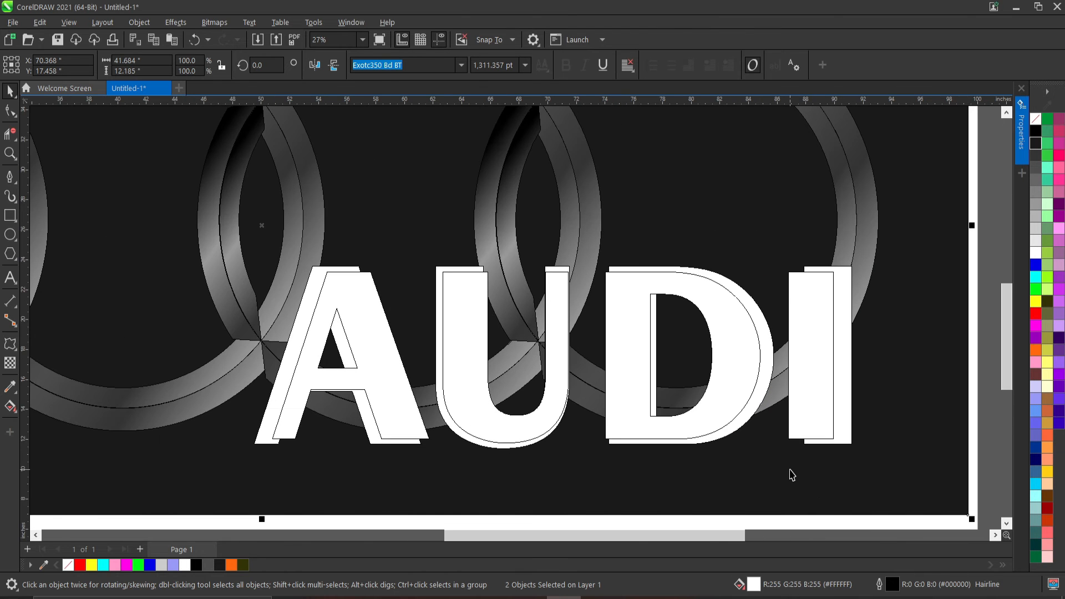
Step: Fill the rear AUDI text with dark gray and the front AUDI text with 40% Black (#999999)
{"action": "key", "text": "Tab"}
{"action": "left_click", "coordinate": [1035, 168]}
{"action": "key", "text": "Tab"}
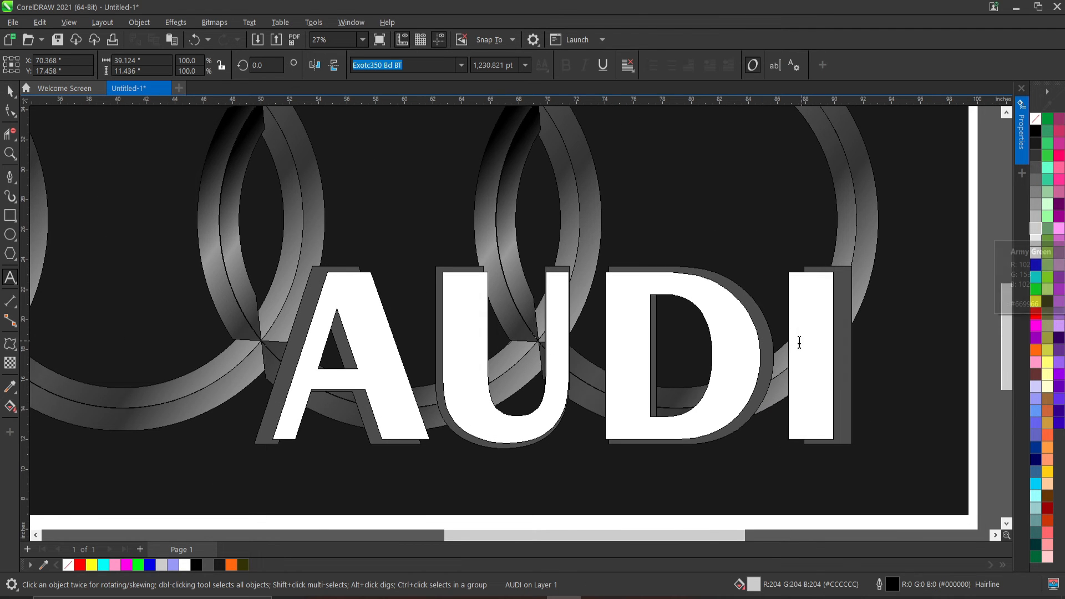
{"action": "left_click", "coordinate": [1035, 219]}
{"action": "left_click", "coordinate": [1035, 204]}
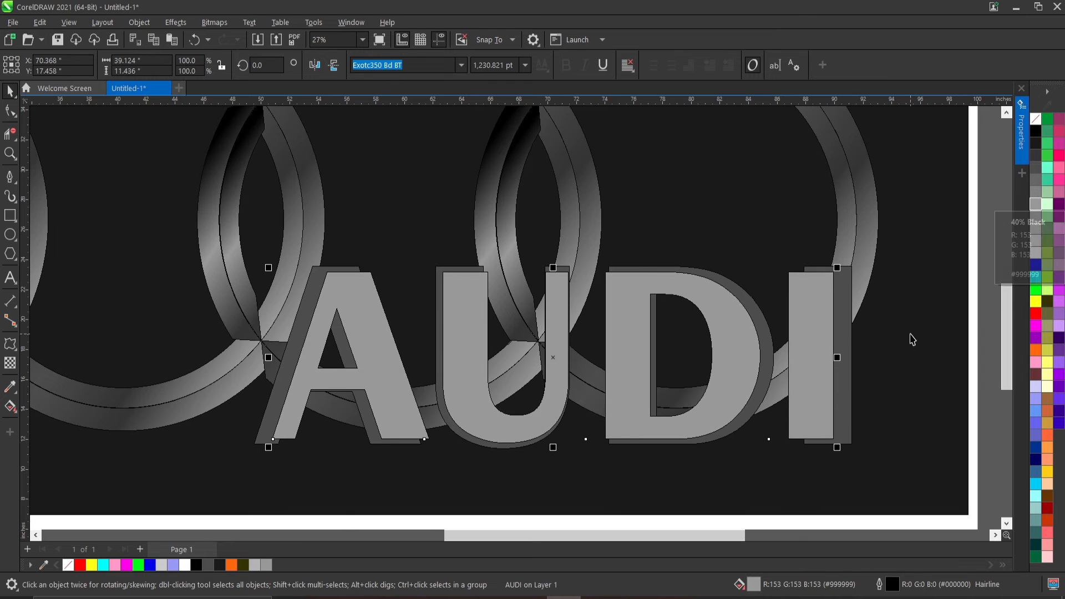
{"action": "left_click", "coordinate": [909, 336]}
{"action": "scroll", "coordinate": [909, 336], "scroll_direction": "down", "scroll_amount": 2}
{"action": "key", "text": "Escape"}
Step: Nudge the ring group slightly upward on the rectangle and shift the front AUDI text slightly to the left
{"action": "mouse_move", "coordinate": [640, 285]}
{"action": "left_mouse_down"}
{"action": "mouse_move", "coordinate": [646, 274]}
{"action": "mouse_move", "coordinate": [633, 275]}
{"action": "left_mouse_up"}
{"action": "left_click", "coordinate": [633, 274]}
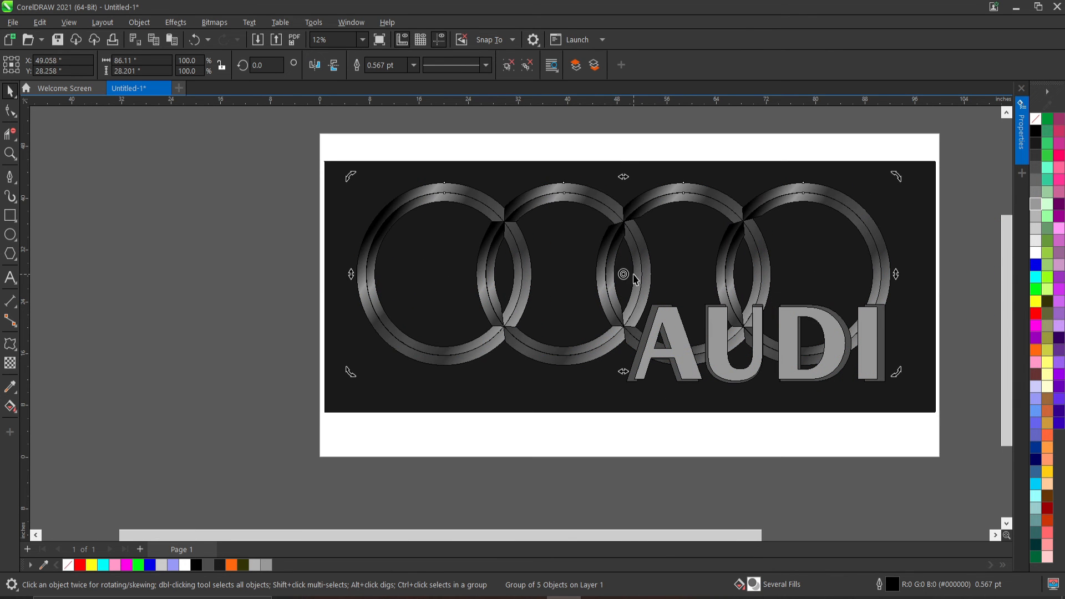
{"action": "left_click", "coordinate": [743, 364]}
{"action": "left_click_drag", "start_coordinate": [756, 345], "coordinate": [753, 344]}
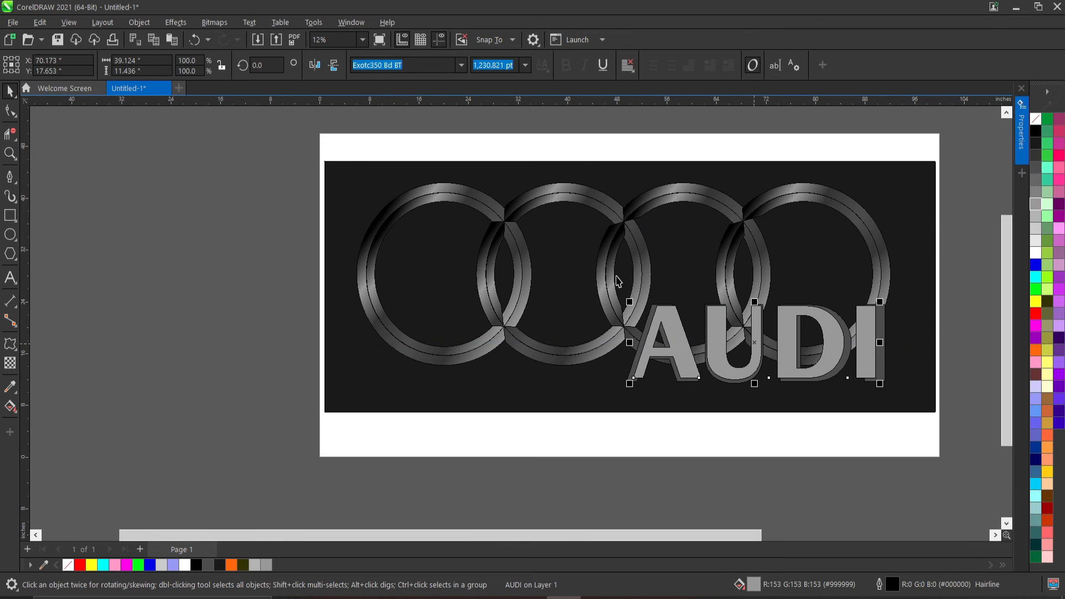
{"action": "left_click", "coordinate": [621, 269]}
{"action": "scroll", "coordinate": [596, 268], "scroll_direction": "up", "scroll_amount": 4}
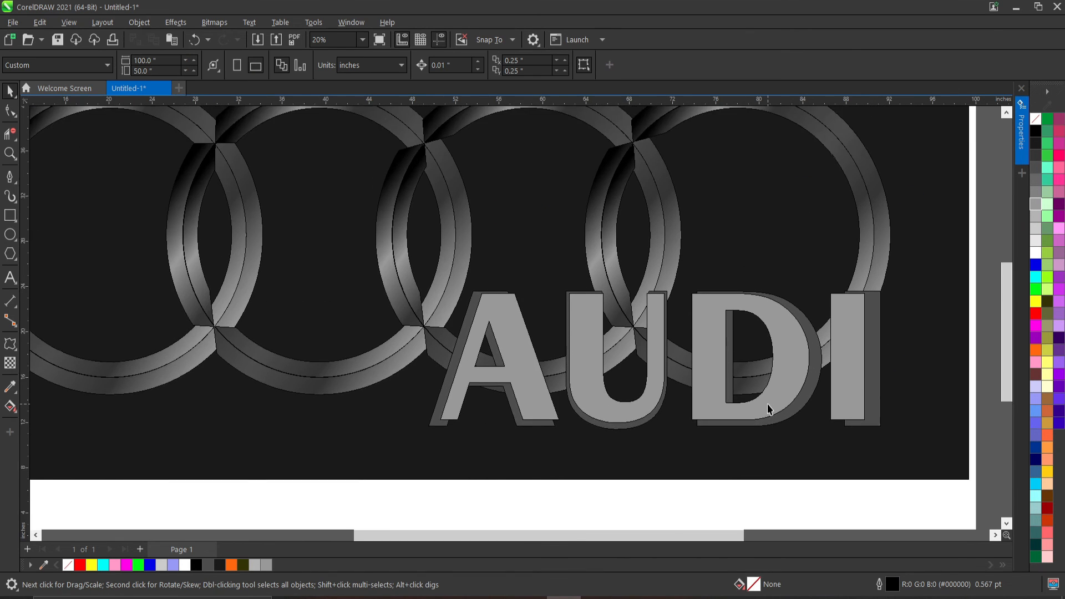
Step: Group the front and rear AUDI texts into one object
{"action": "left_click", "coordinate": [426, 178]}
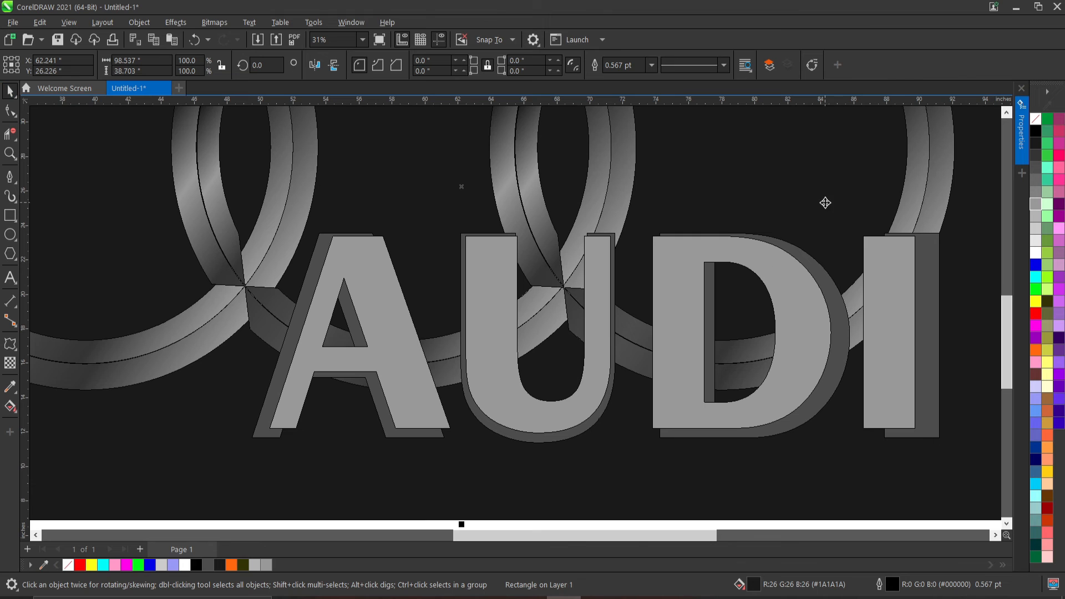
{"action": "left_click", "coordinate": [669, 289]}
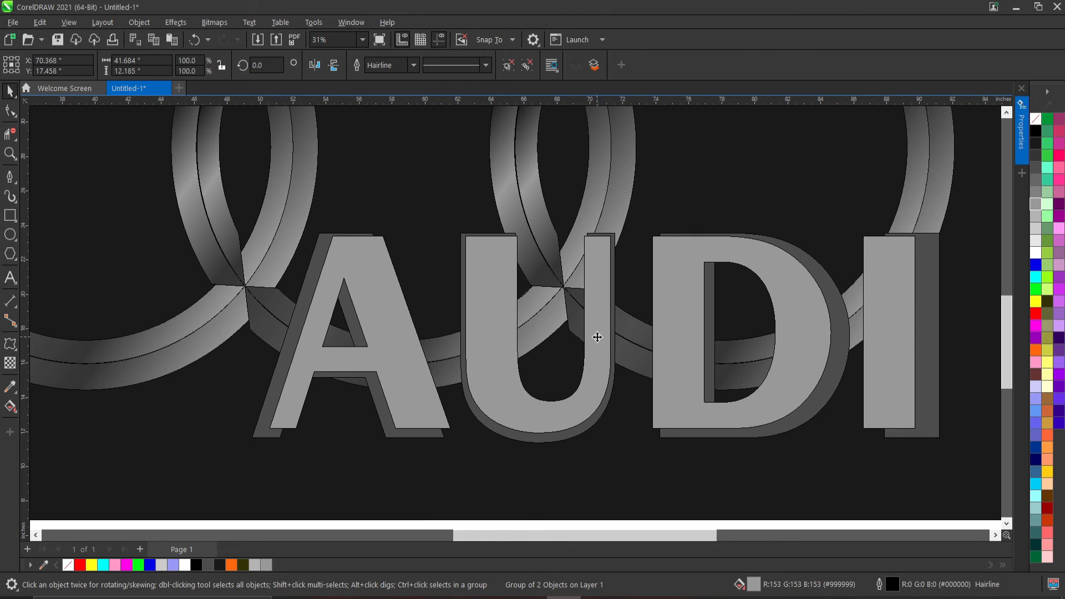
{"action": "key", "text": "ctrl+g"}
Step: Shift the dark gray rectangle left so it sits behind the rings and AUDI lettering on the page
{"action": "scroll", "coordinate": [598, 350], "scroll_direction": "down", "scroll_amount": 5}
{"action": "left_click_drag", "start_coordinate": [754, 332], "coordinate": [699, 333]}
{"action": "left_click_drag", "start_coordinate": [539, 316], "coordinate": [546, 315]}
{"action": "left_click", "coordinate": [239, 159]}
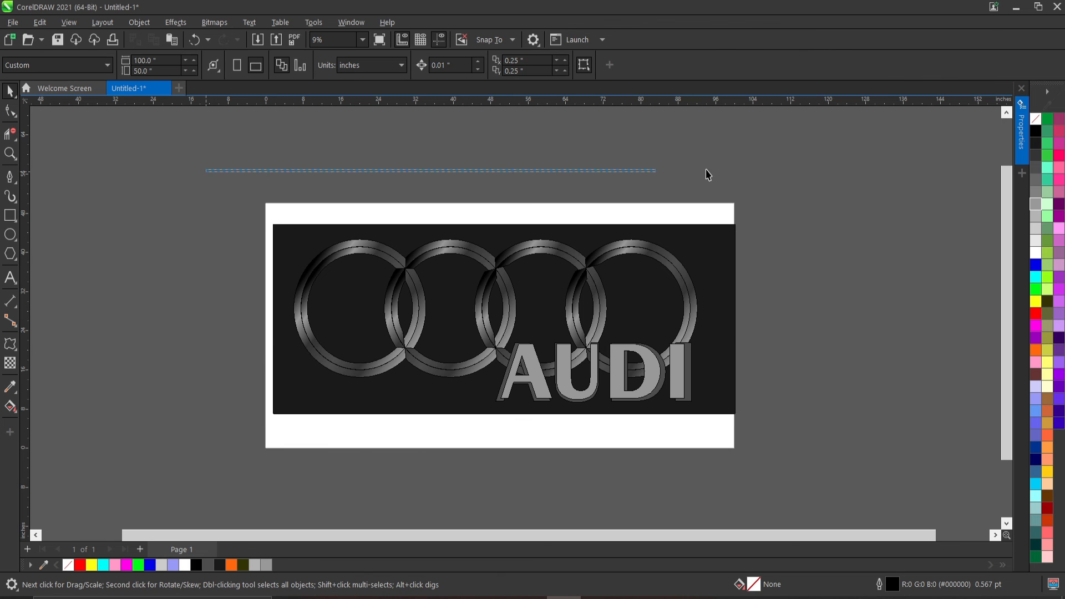
Step: Remove the outlines from the rectangle, the ring group and the AUDI lettering together
{"action": "left_click_drag", "start_coordinate": [707, 175], "coordinate": [765, 438]}
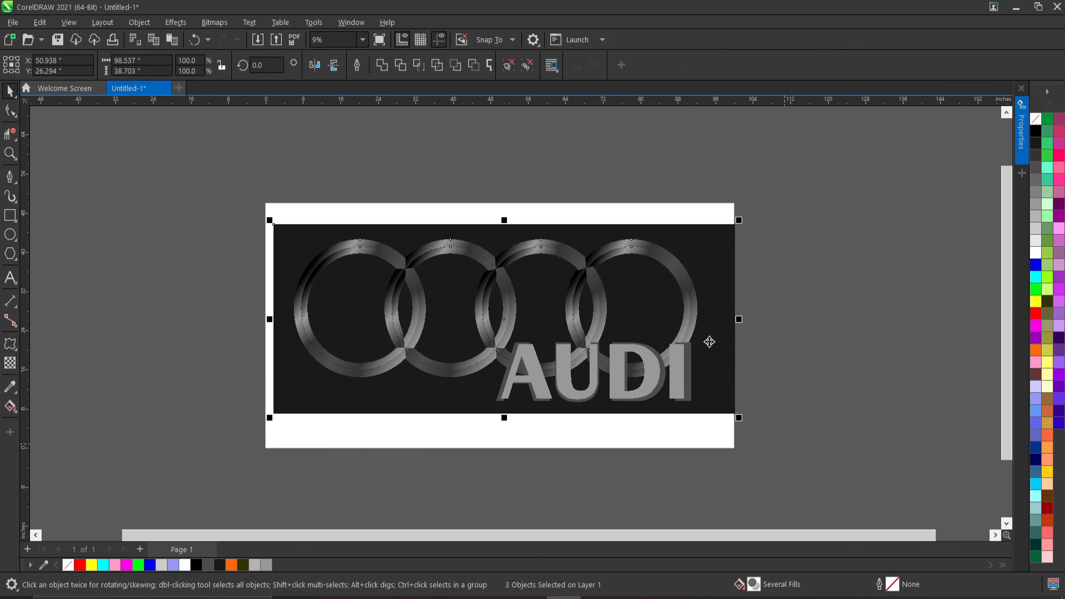
{"action": "scroll", "coordinate": [559, 320], "scroll_direction": "up", "scroll_amount": 5}
{"action": "scroll", "coordinate": [431, 359], "scroll_direction": "down", "scroll_amount": 3}
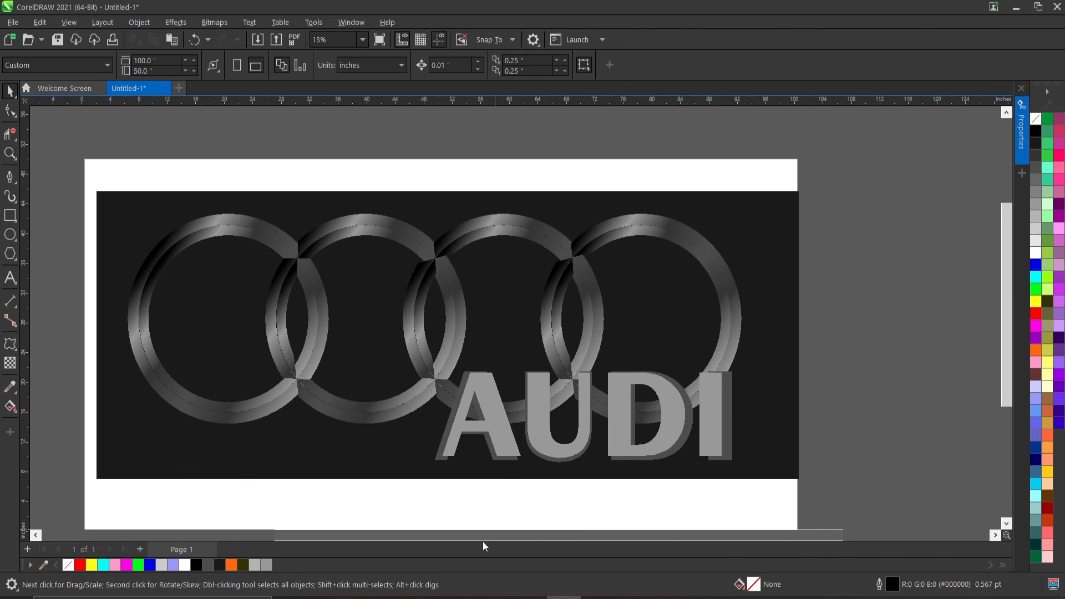
{"action": "scroll", "coordinate": [413, 384], "scroll_direction": "up", "scroll_amount": 2}
{"action": "scroll", "coordinate": [487, 356], "scroll_direction": "down", "scroll_amount": 1}
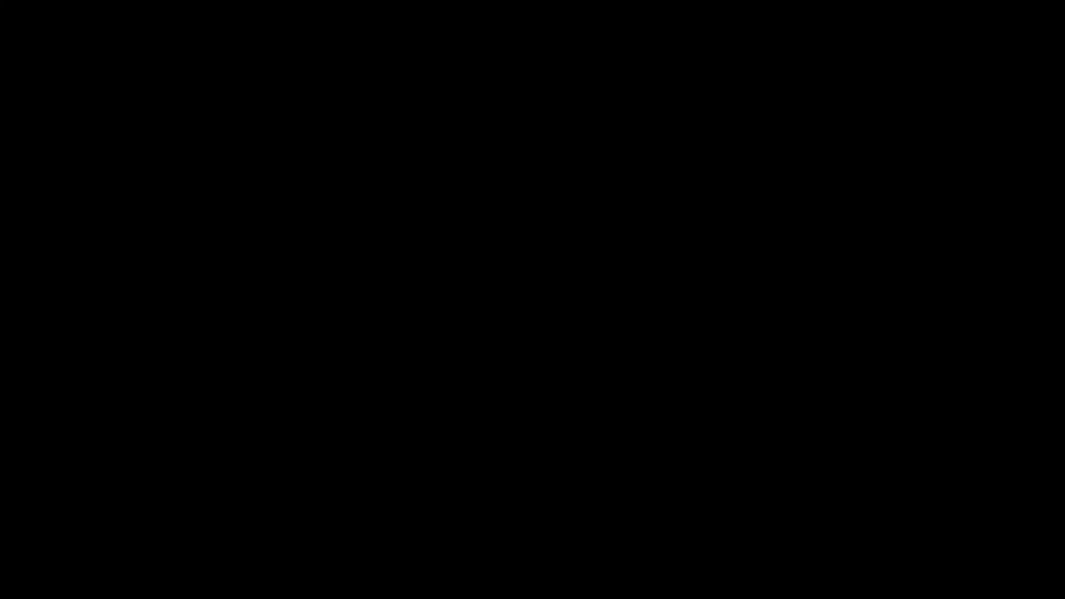